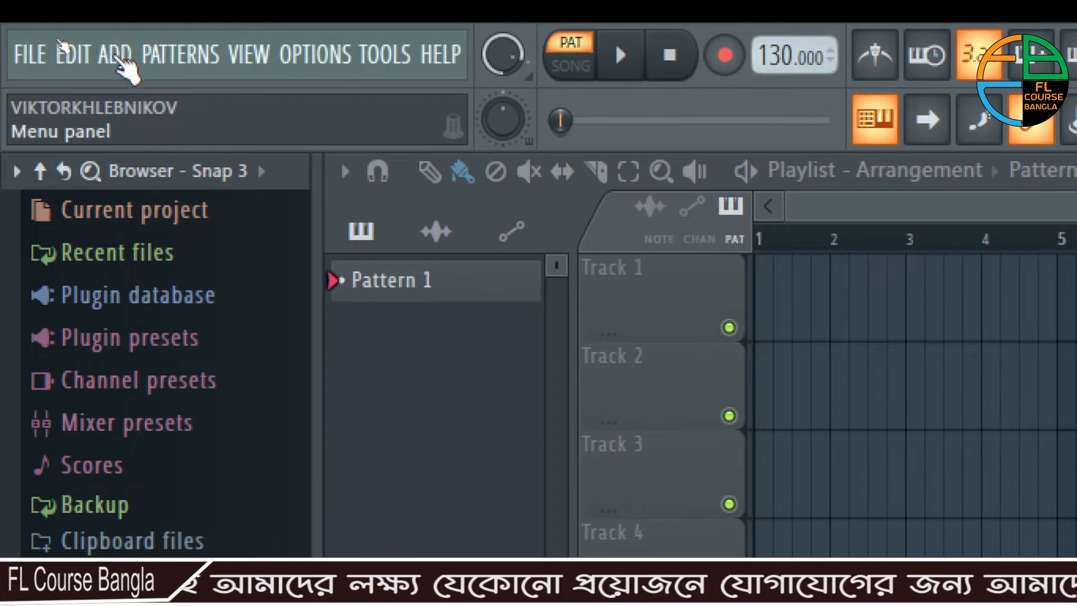
- Open the full generator plugin list for adding a channel and launch the Plugin Manager from it
click(115, 55)
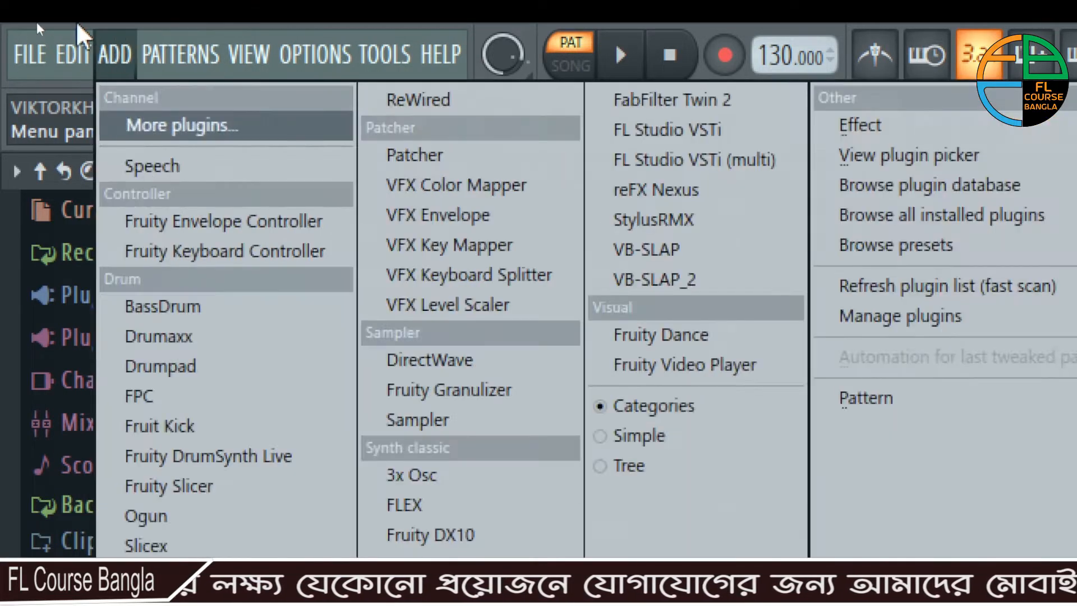
mouse_move(74, 55)
mouse_move(130, 35)
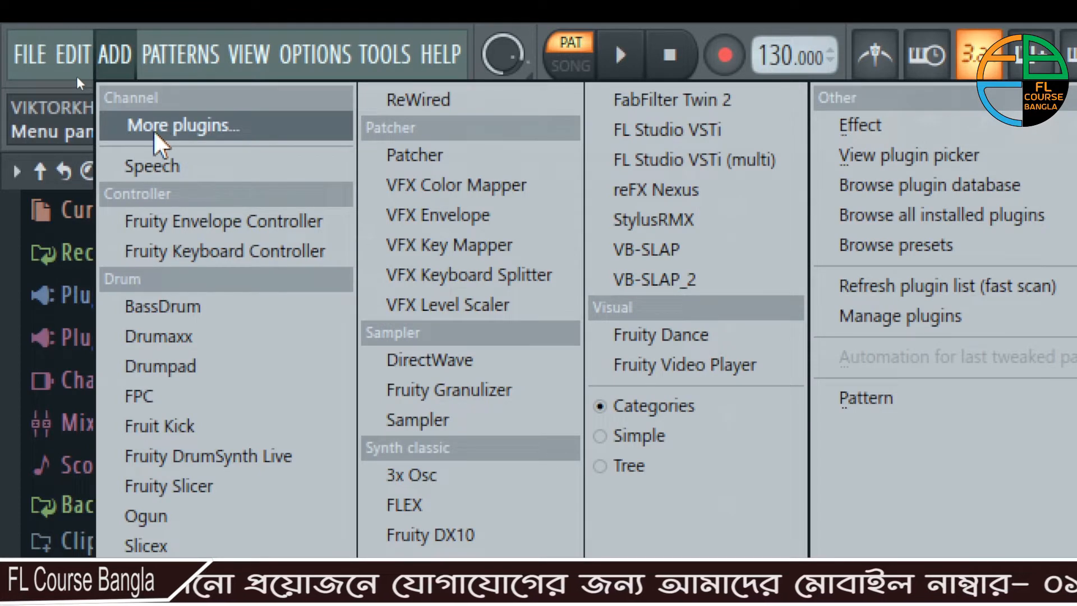
click(204, 128)
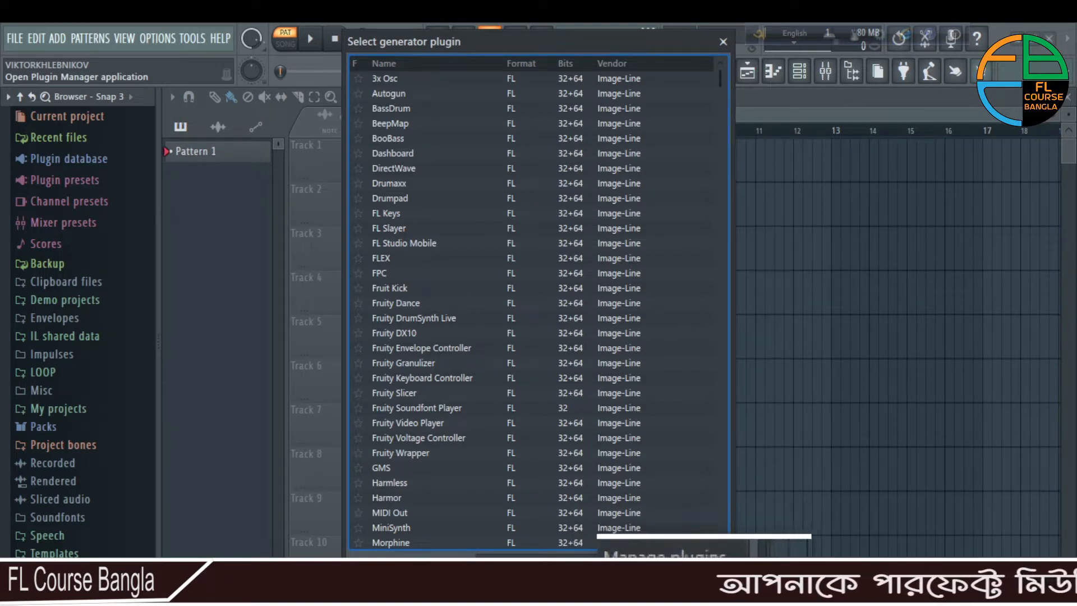
click(540, 564)
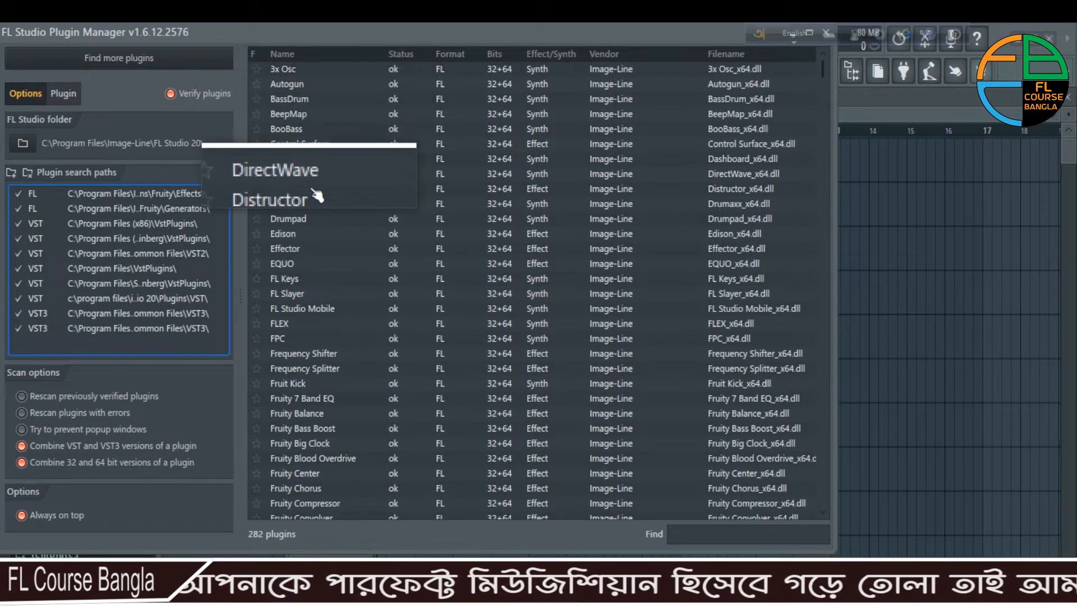
- Look through the Plugin Manager's list of installed plugins, from the native FL plugins to the VST and VST3 ones
scroll(377, 354, down, 10)
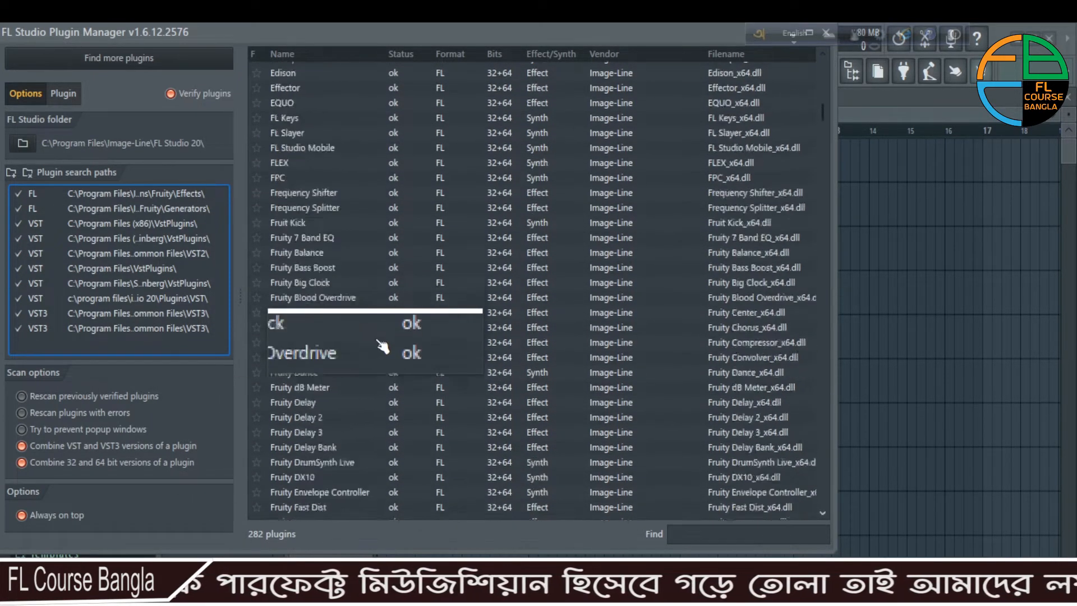
scroll(386, 345, down, 20)
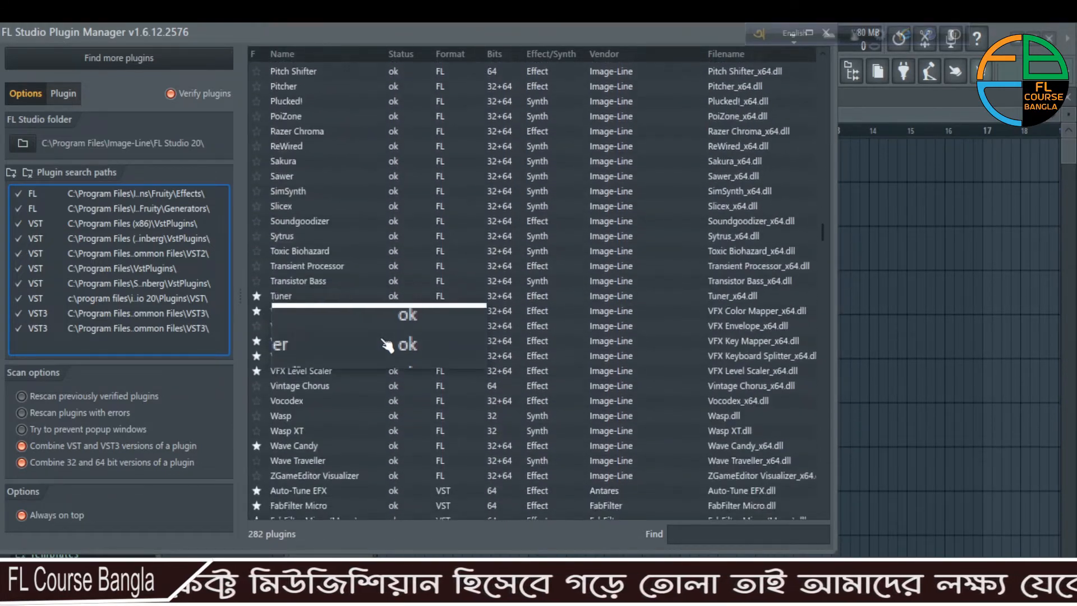
scroll(387, 345, down, 6)
scroll(387, 344, up, 12)
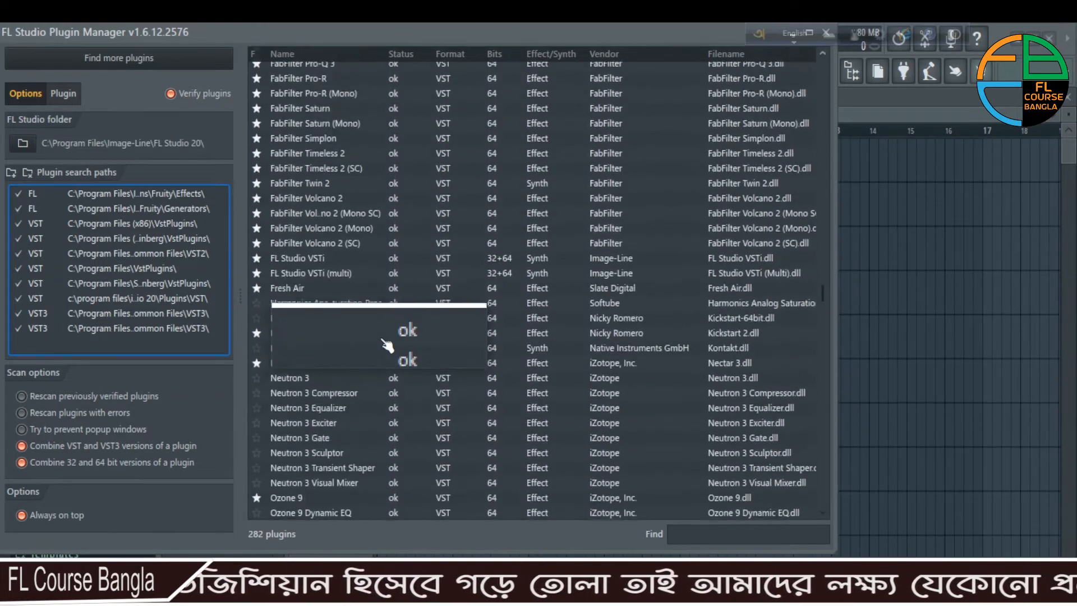
scroll(387, 345, up, 20)
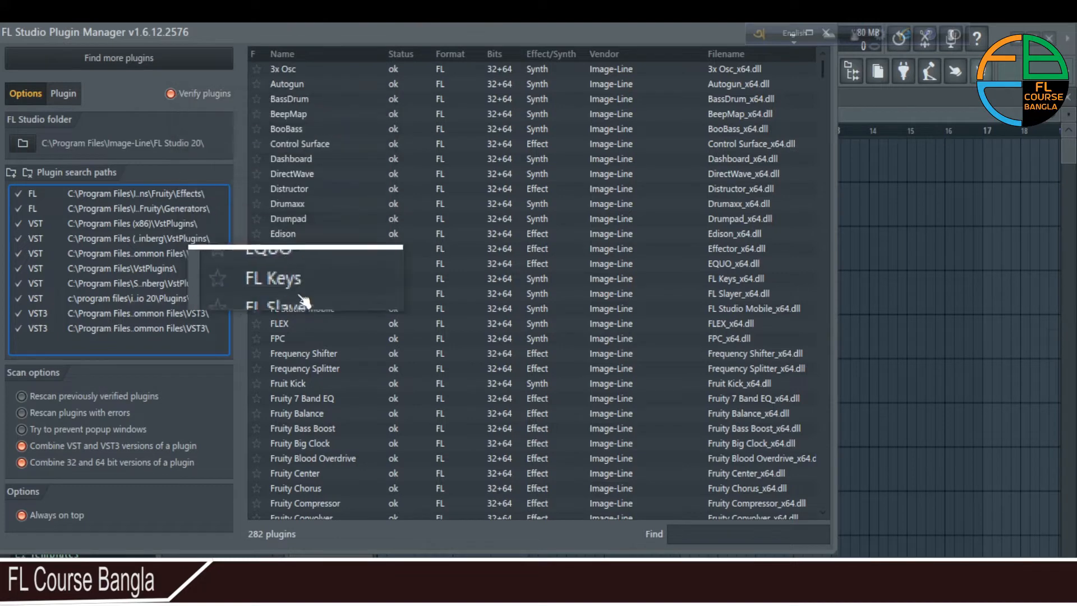
scroll(386, 266, down, 3)
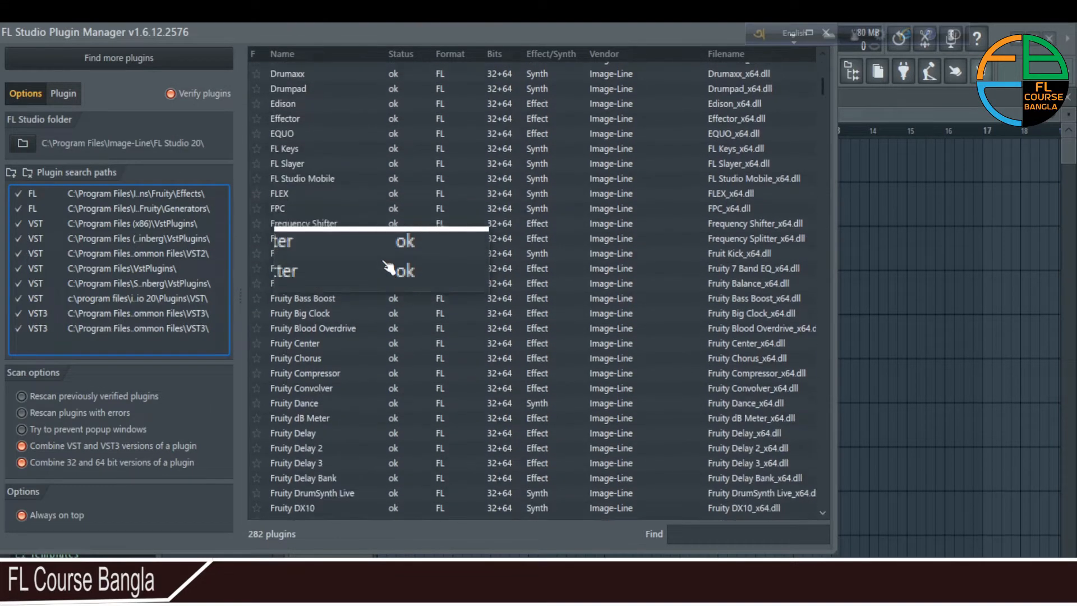
scroll(386, 266, down, 10)
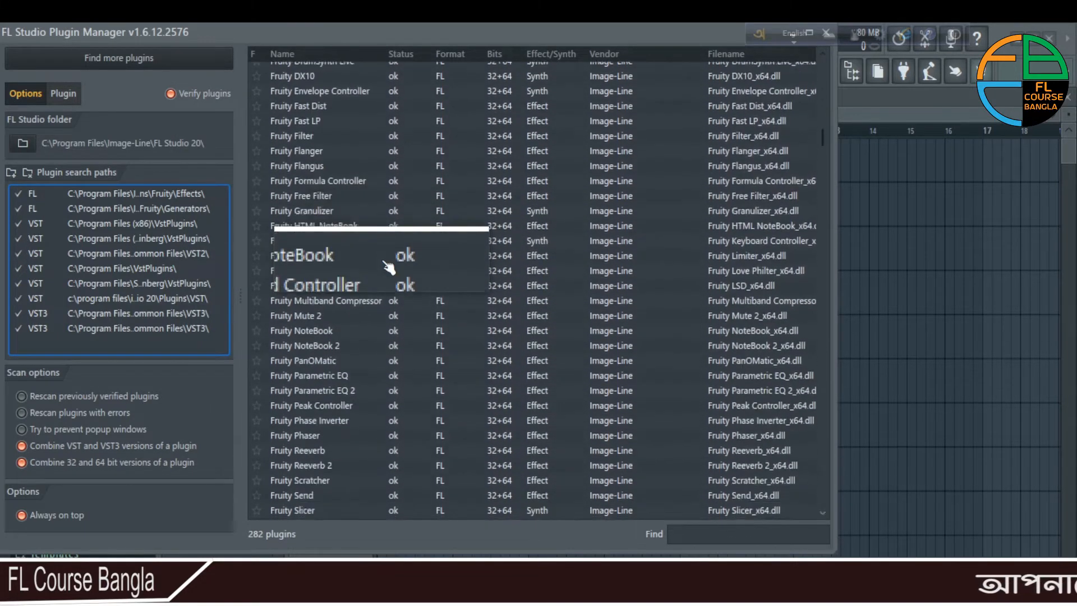
scroll(386, 267, down, 13)
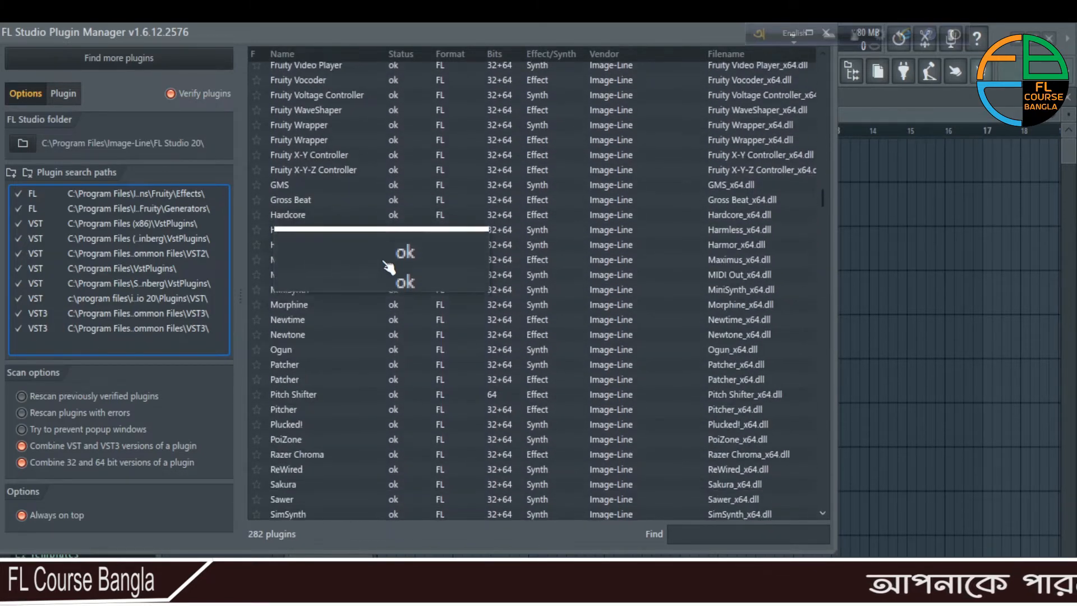
scroll(388, 266, down, 9)
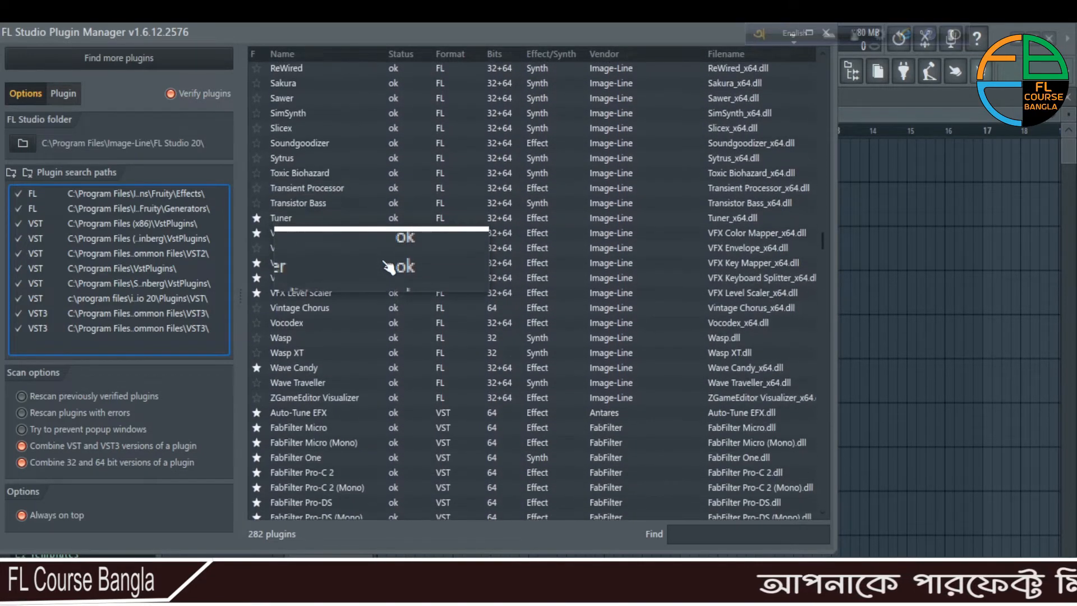
scroll(388, 267, down, 7)
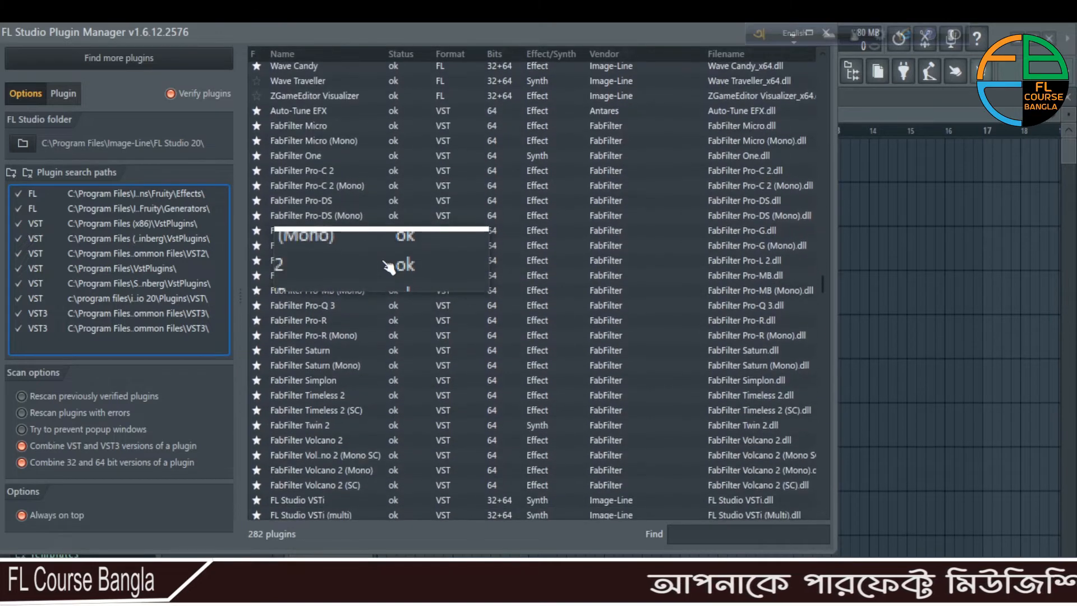
scroll(388, 267, down, 7)
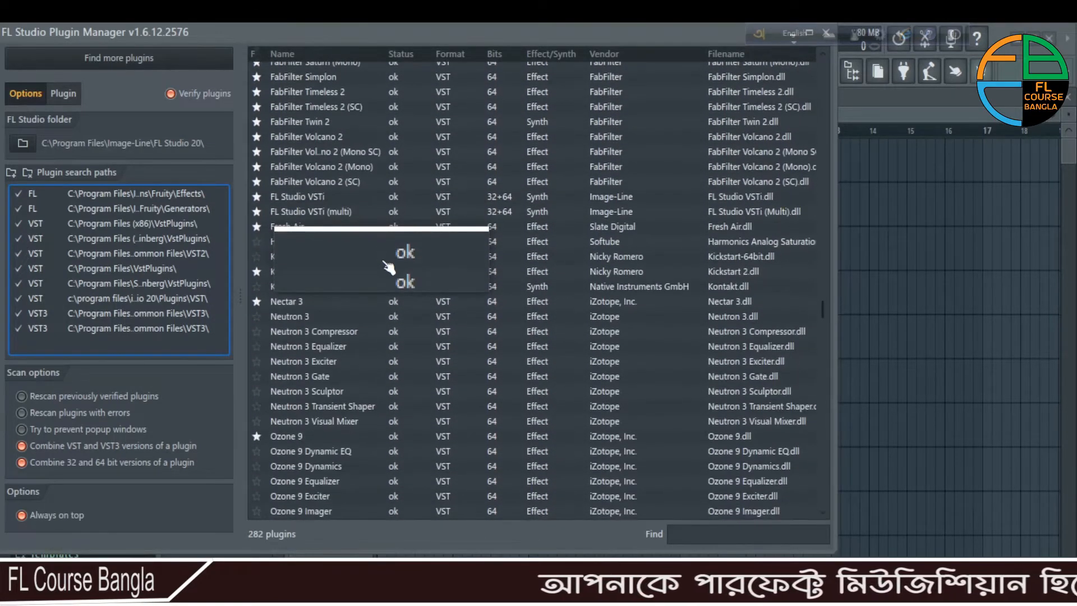
scroll(388, 266, down, 8)
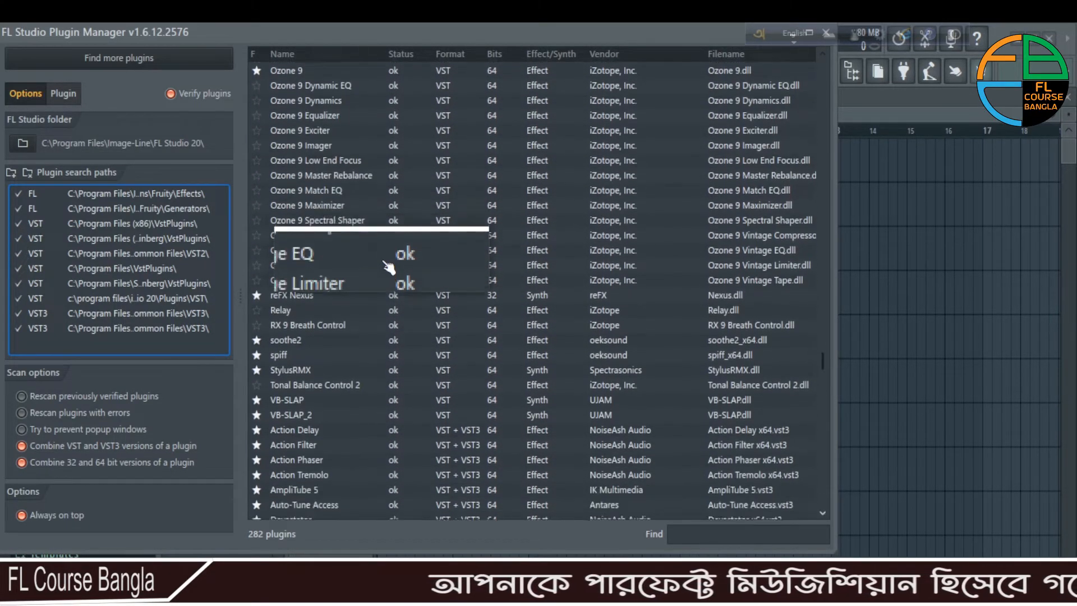
scroll(388, 266, down, 7)
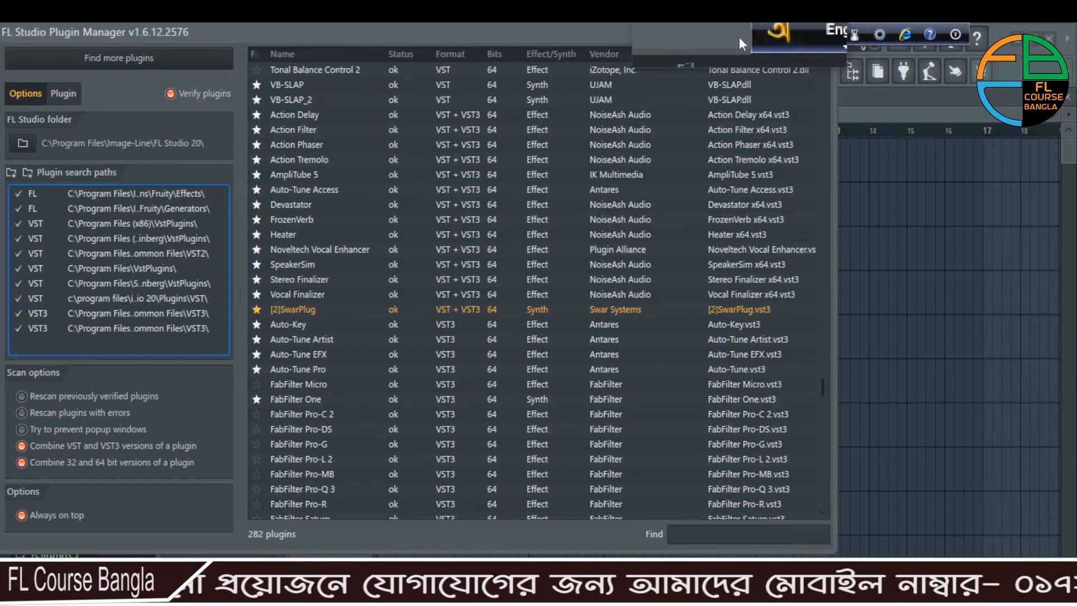
- Move the floating keyboard language bar clear of the Plugin Manager window and close the Plugin Manager
drag(778, 46, 932, 159)
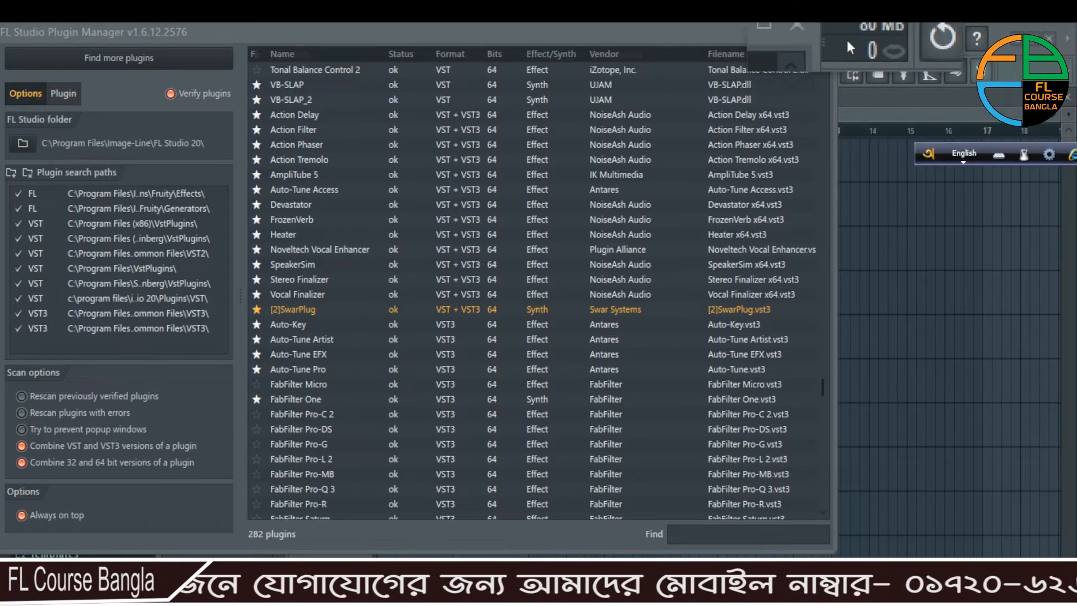
click(826, 33)
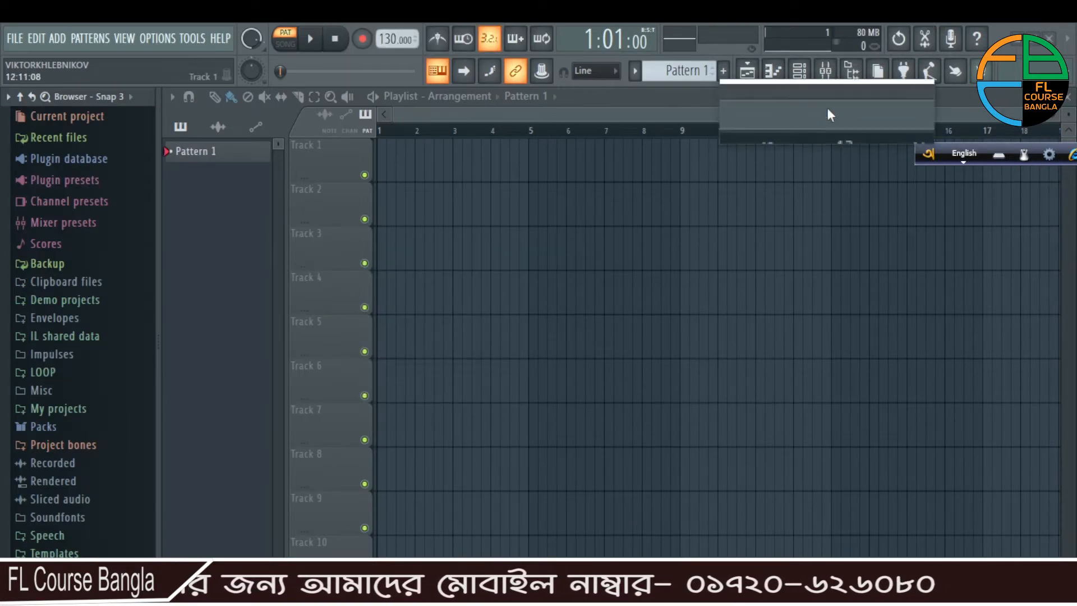
- Show the Channel rack, view the plugins offered for a new channel without adding one, and close the rack
click(800, 72)
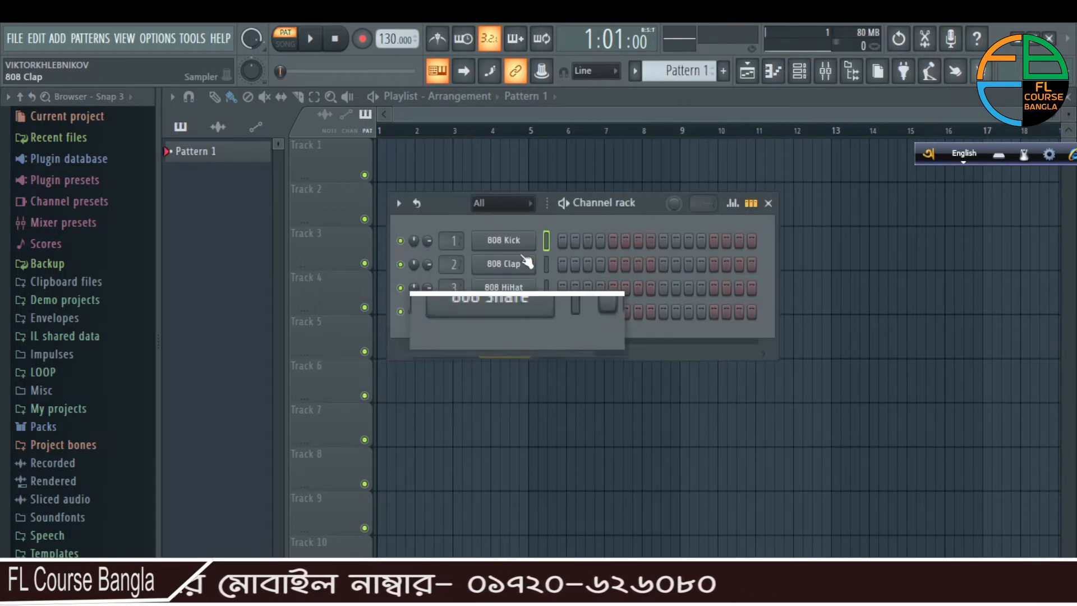
click(505, 349)
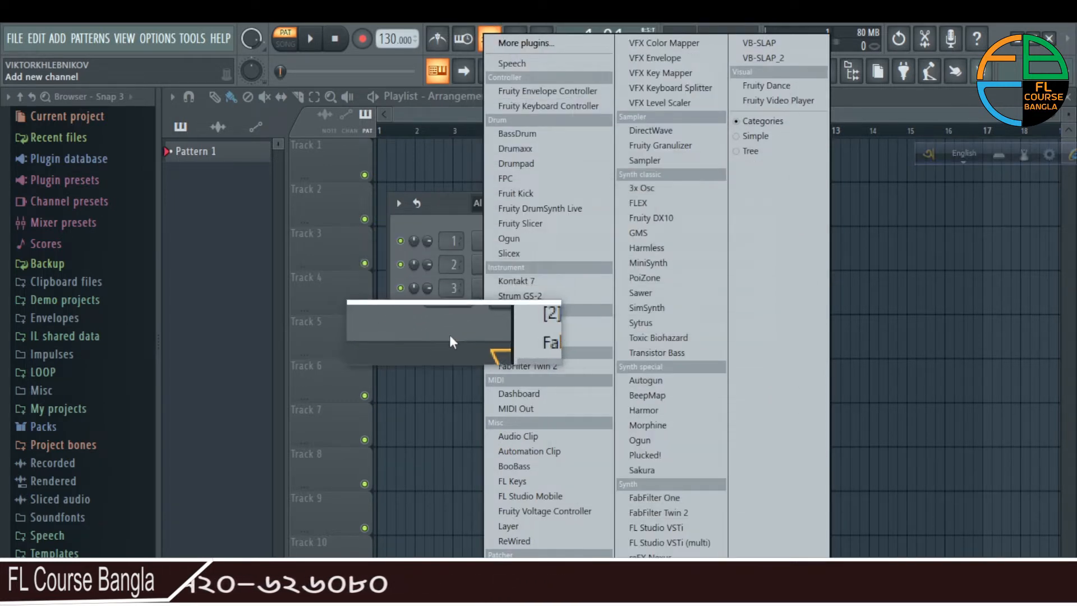
click(429, 342)
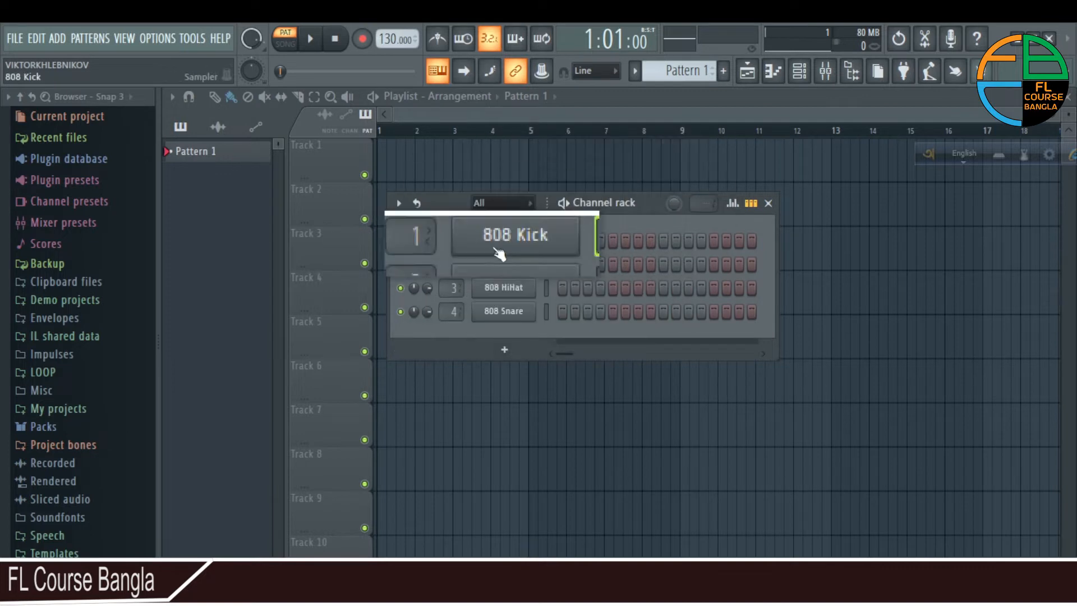
click(769, 203)
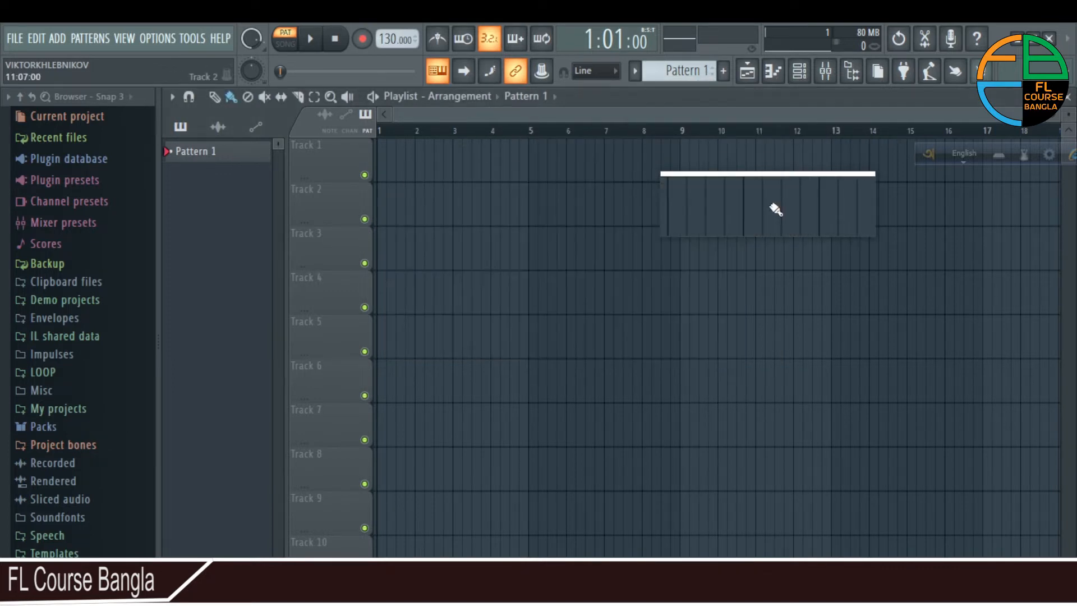
- Reach the Plugin Manager from the Channel rack's full generator plugin list and close it again
click(800, 71)
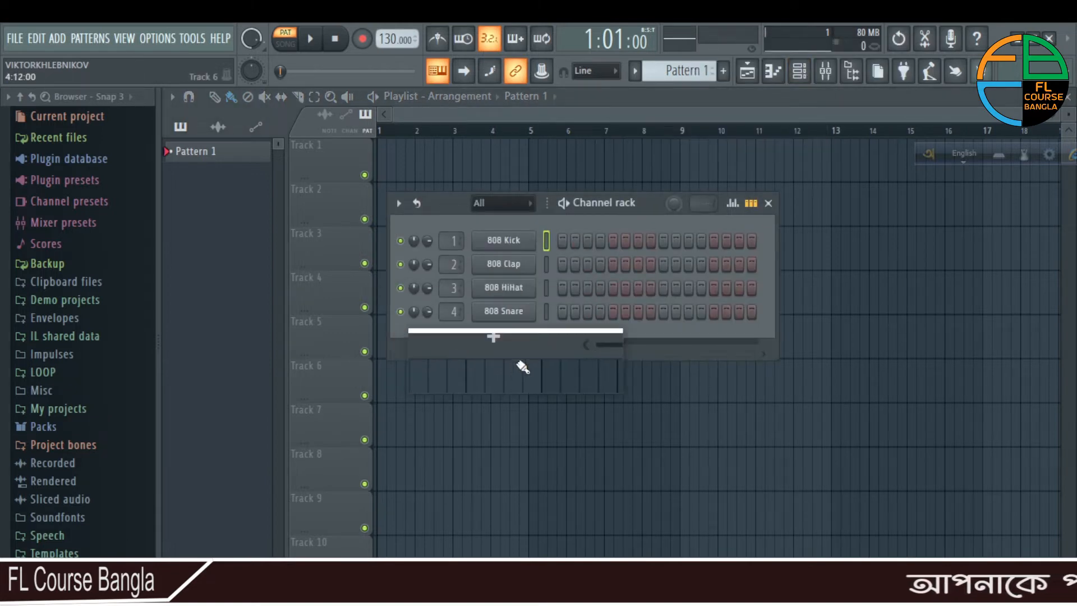
click(504, 349)
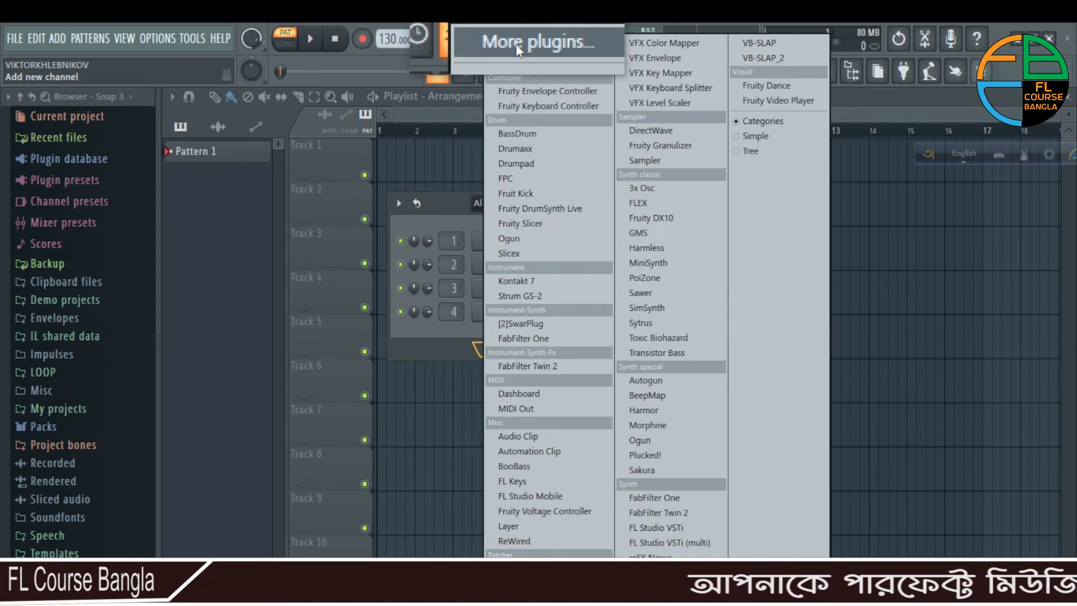
click(536, 50)
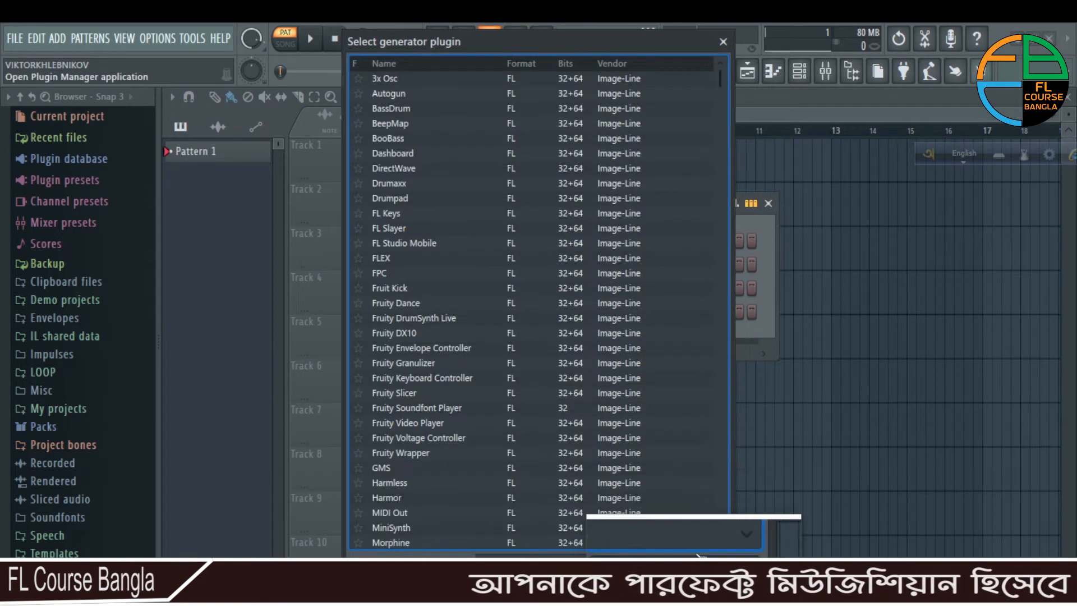
click(694, 563)
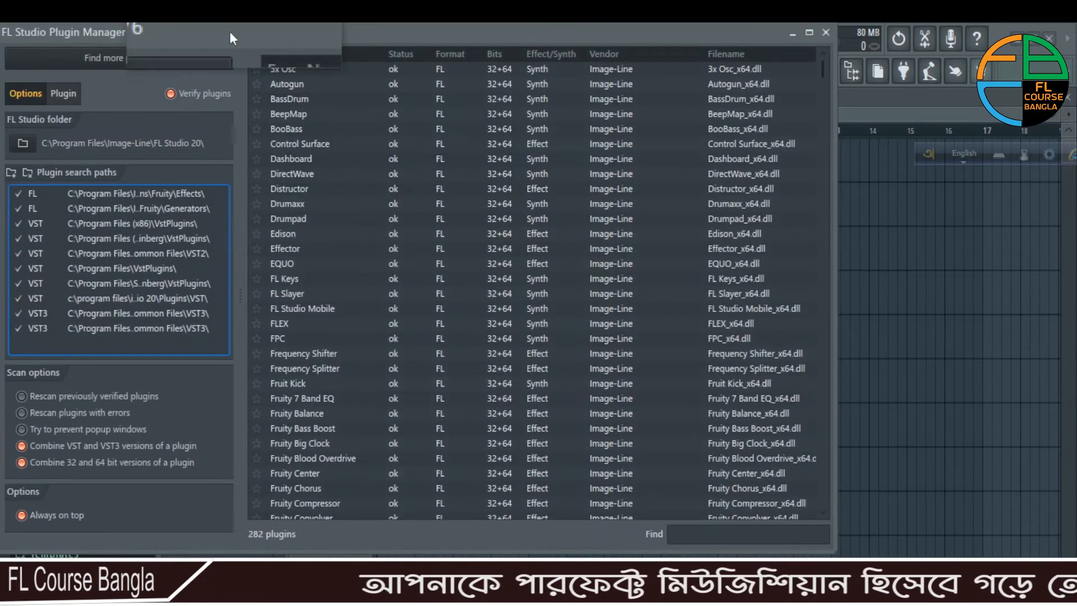
click(820, 32)
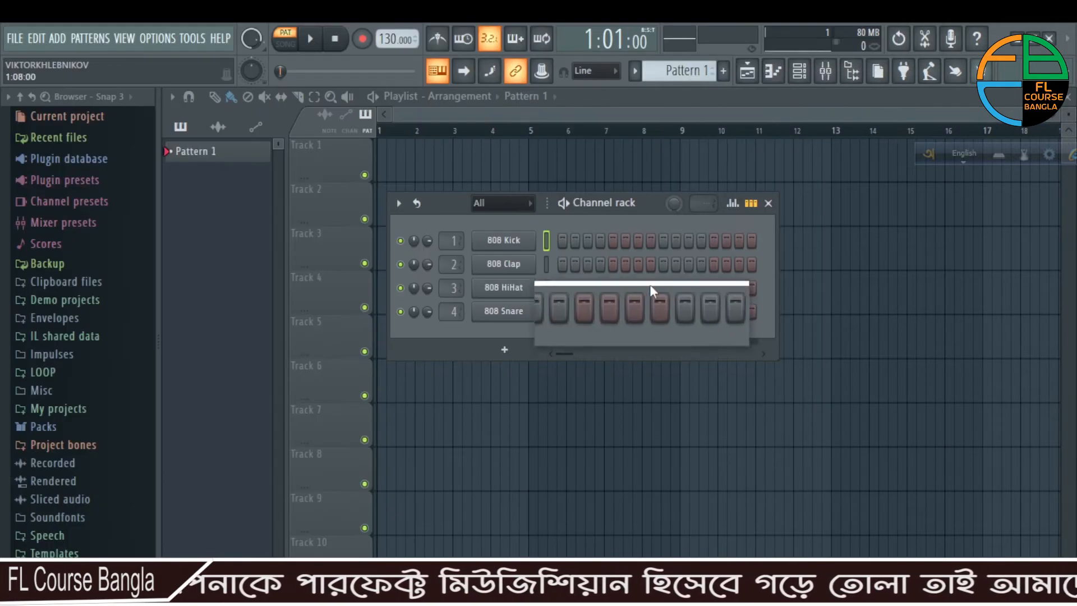
- View the full effect plugin list for slot 1 of the mixer's Master track, and close the list and the mixer
click(825, 72)
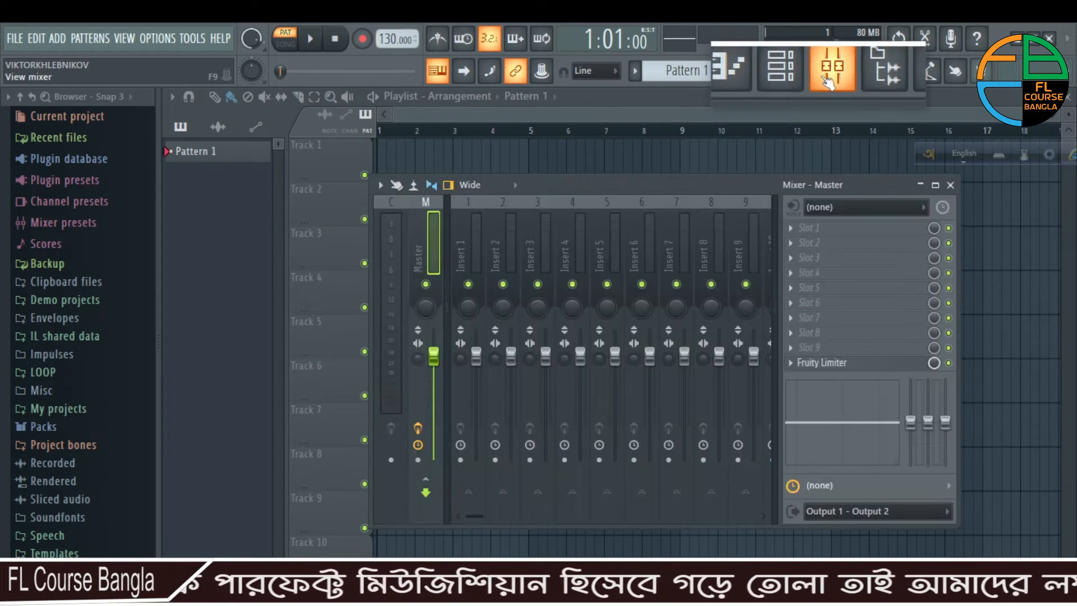
click(794, 231)
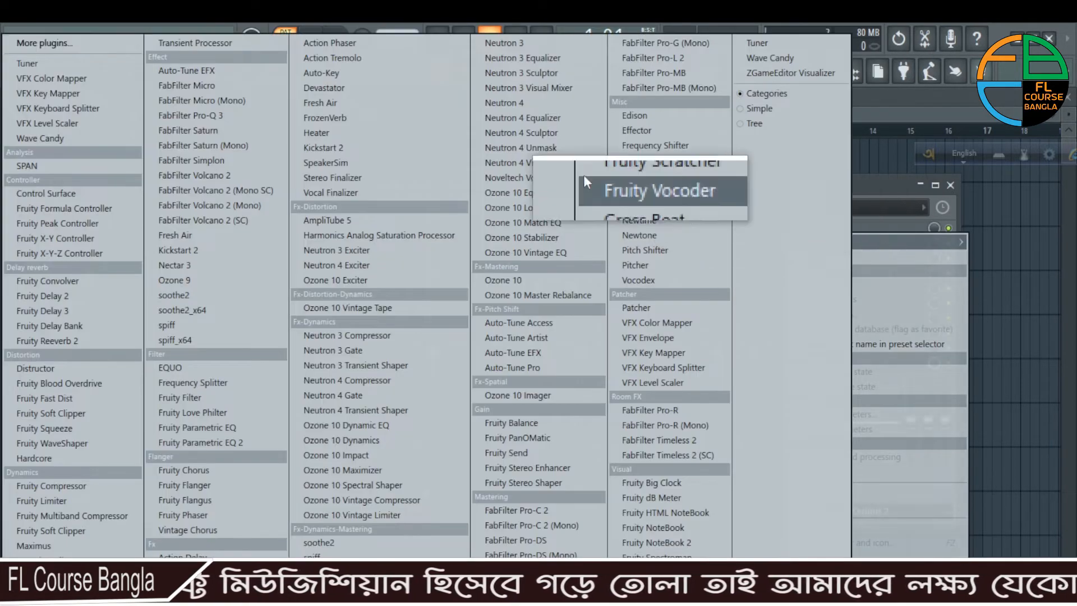
click(25, 46)
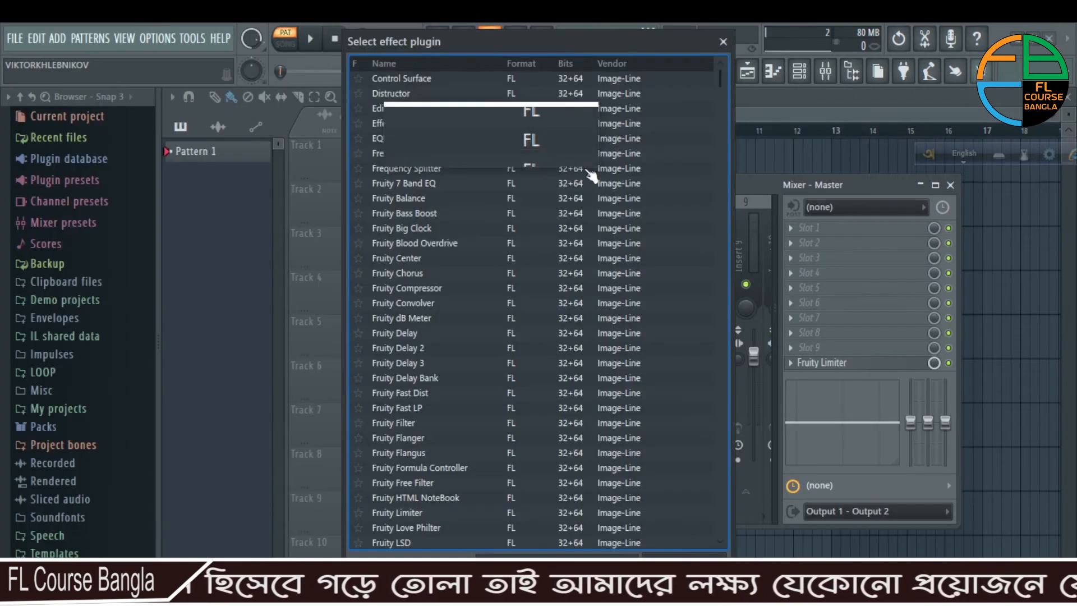
click(726, 46)
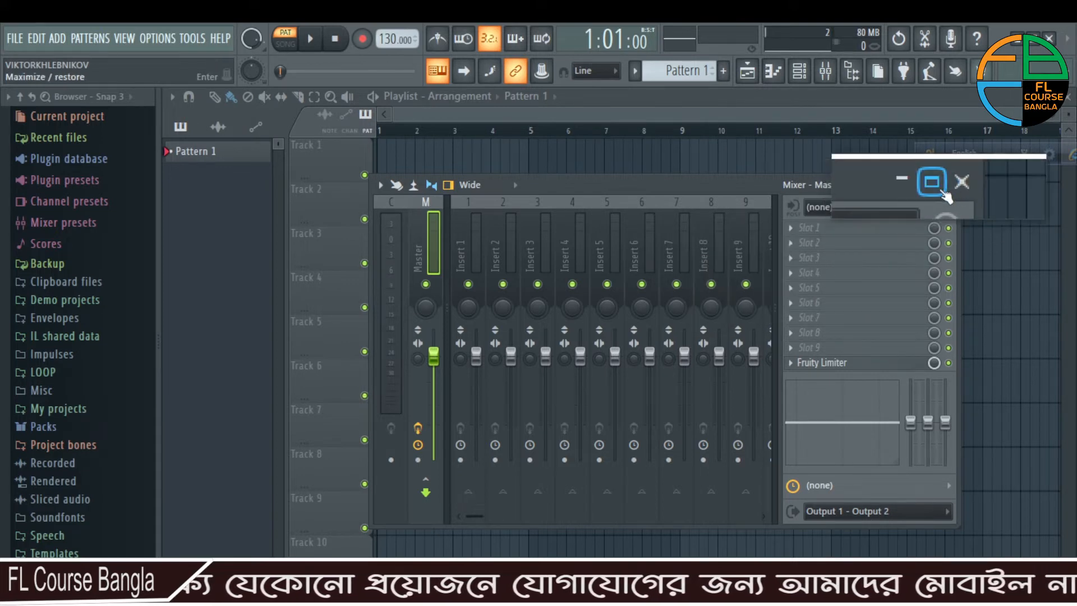
click(950, 185)
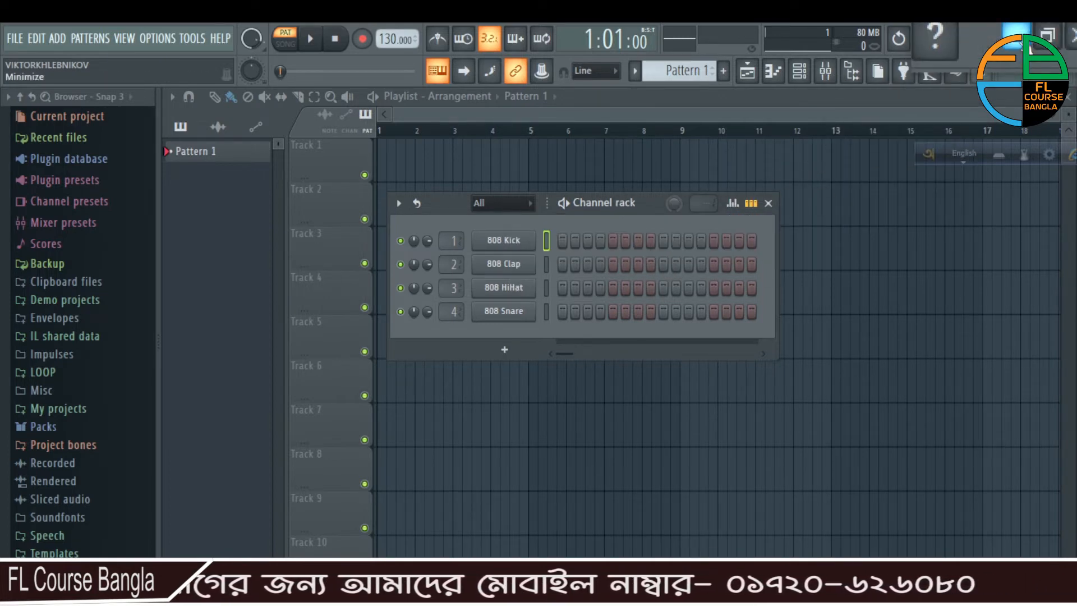
- Minimize FL Studio and browse in File Explorer to the Native Instruments folder under C:\Program Files\VSTPlugIns
click(1018, 31)
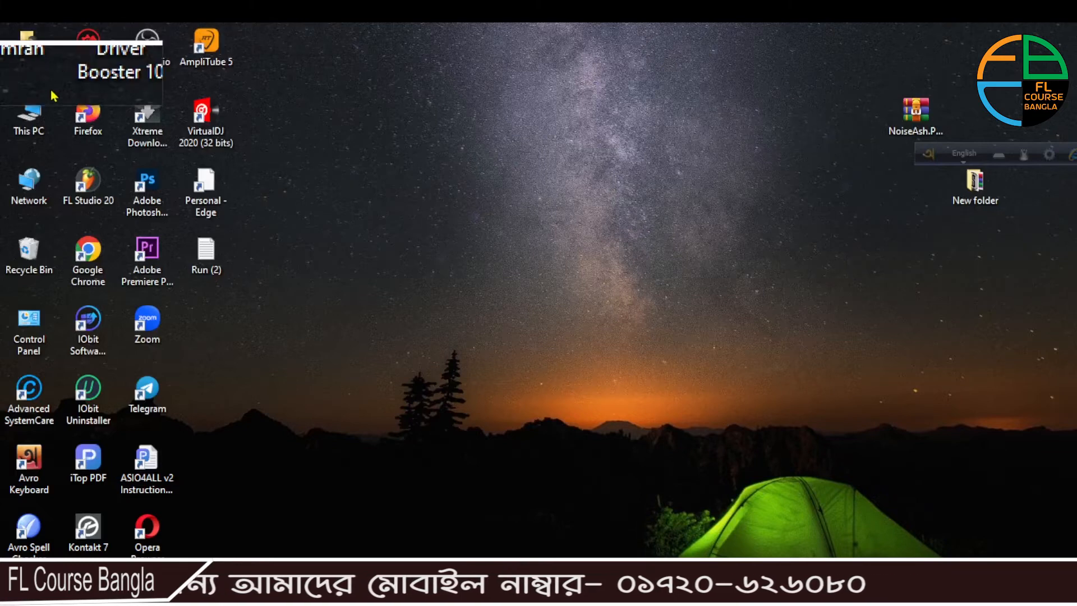
double_click(29, 115)
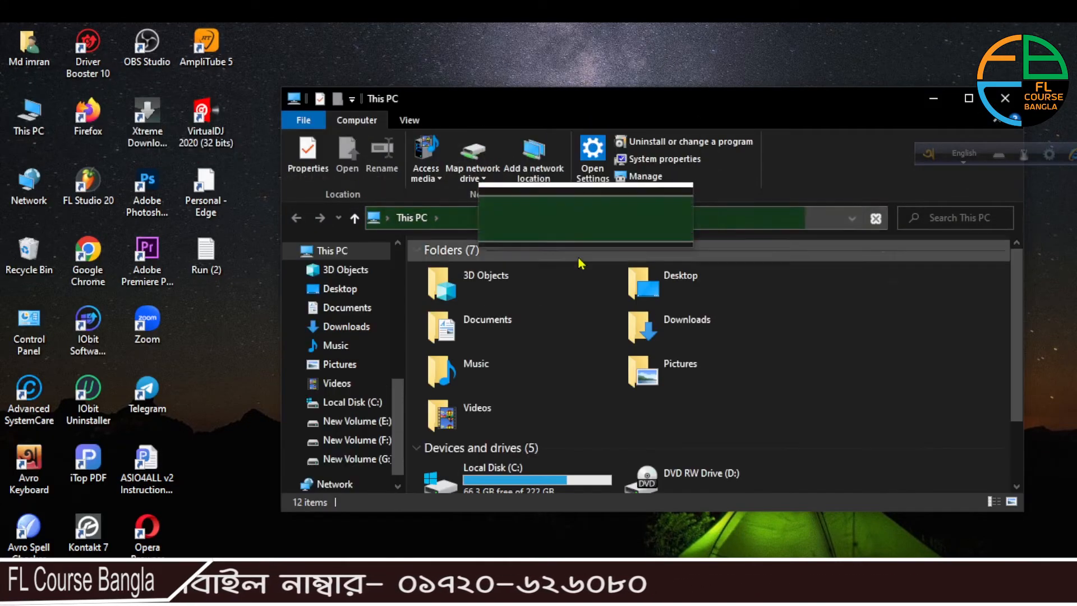
scroll(573, 294, down, 2)
double_click(523, 402)
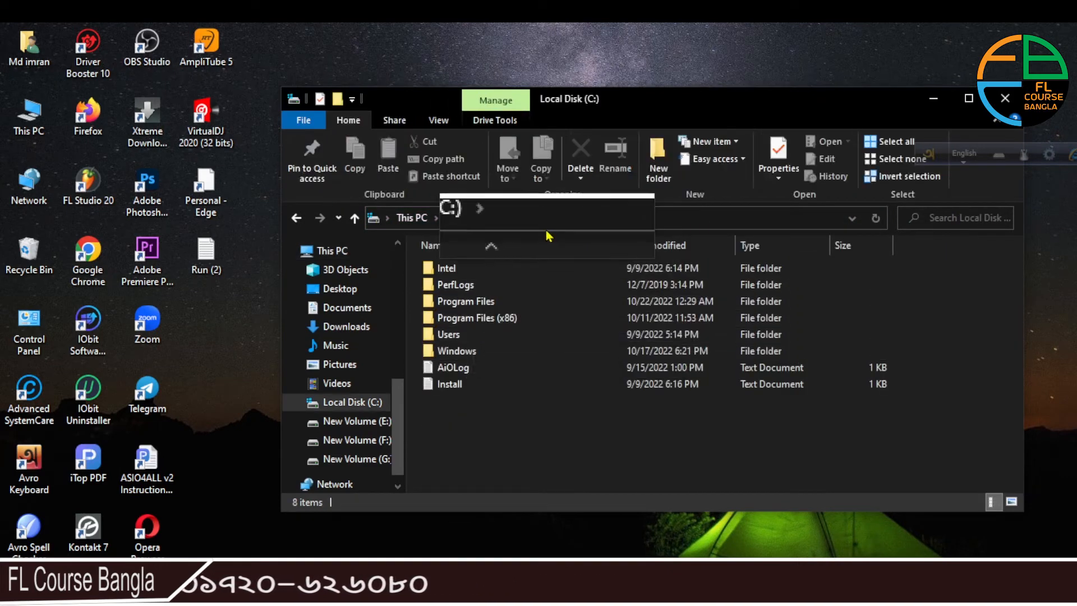
double_click(465, 306)
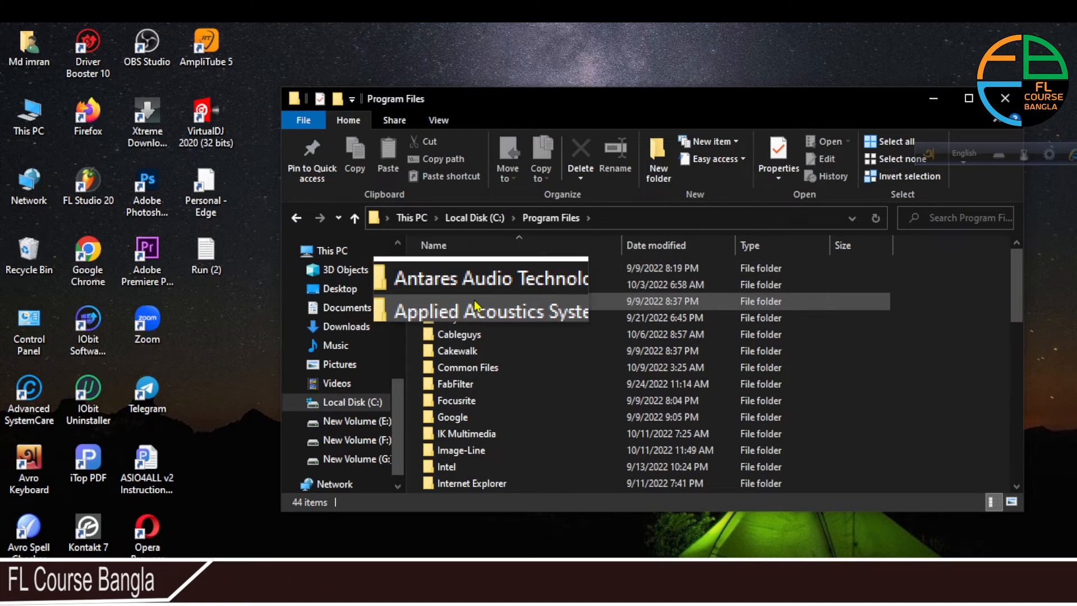
scroll(470, 328, down, 7)
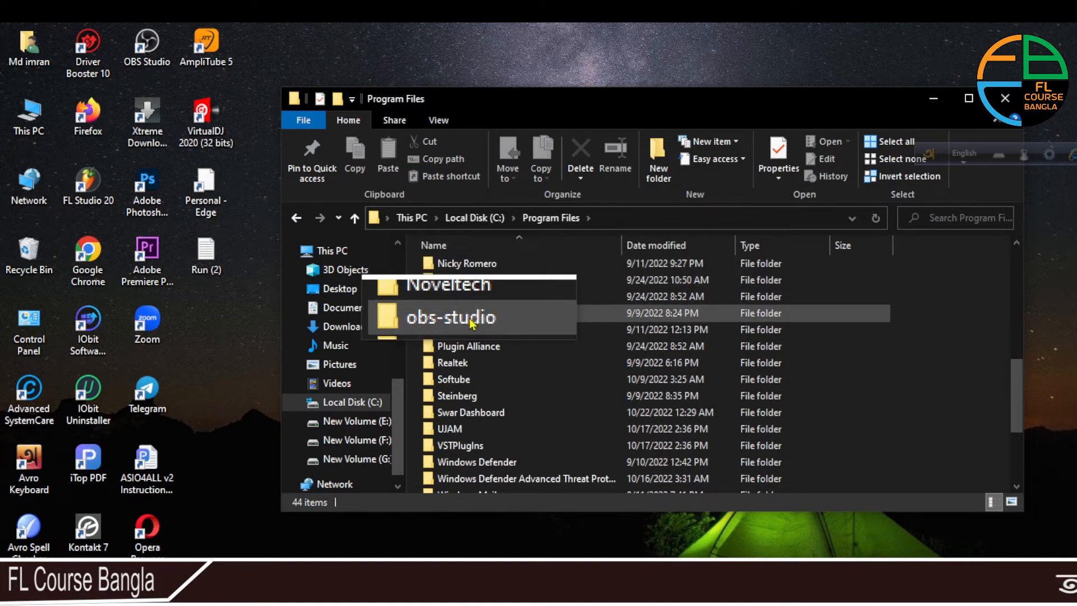
double_click(474, 448)
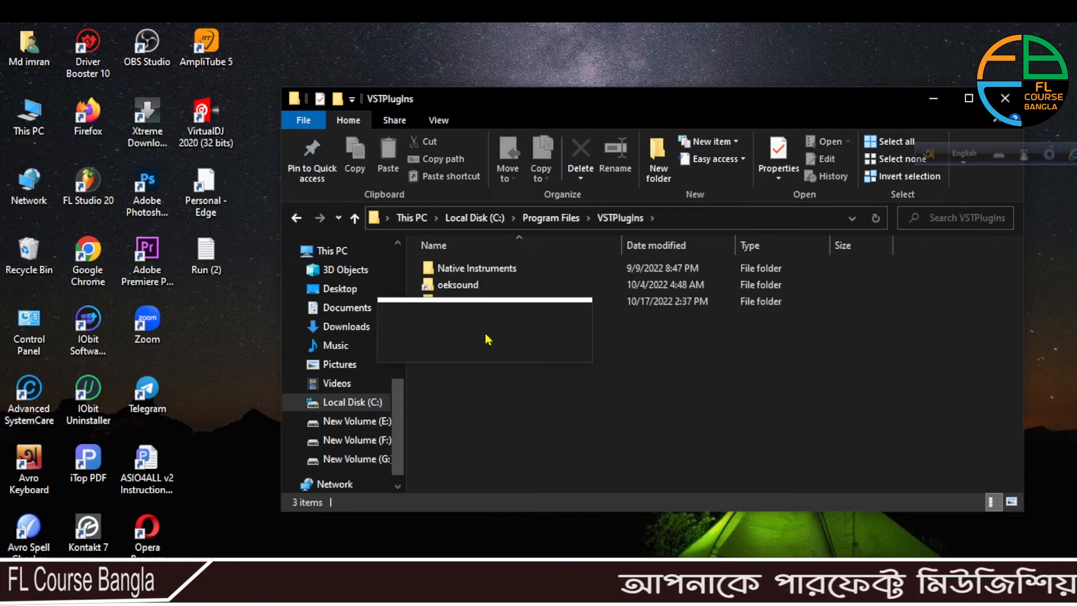
double_click(476, 270)
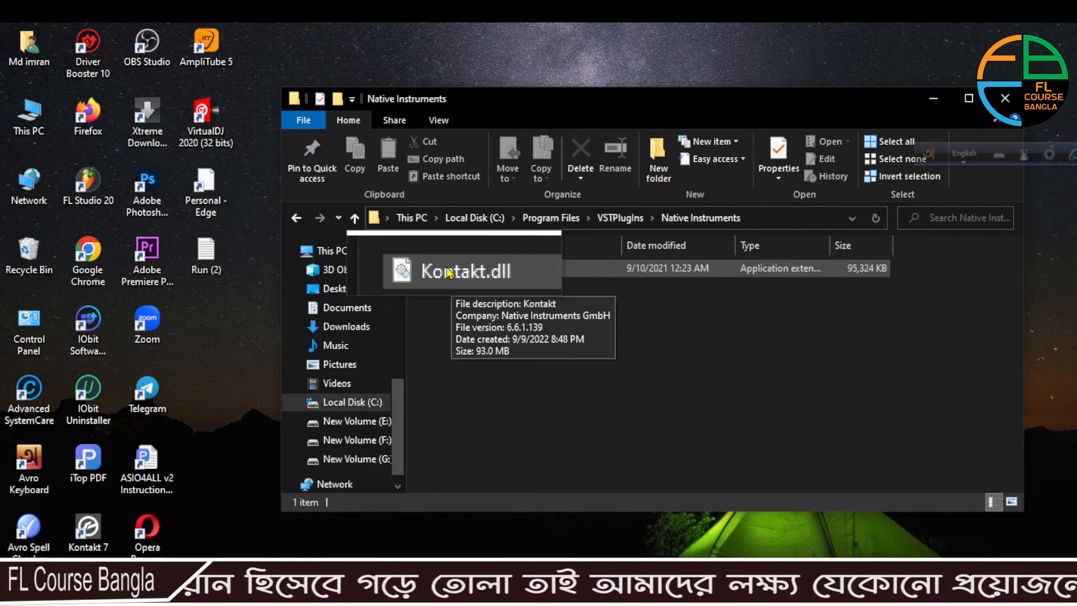
- Copy the Kontakt.dll file from the Native Instruments folder
click(449, 273)
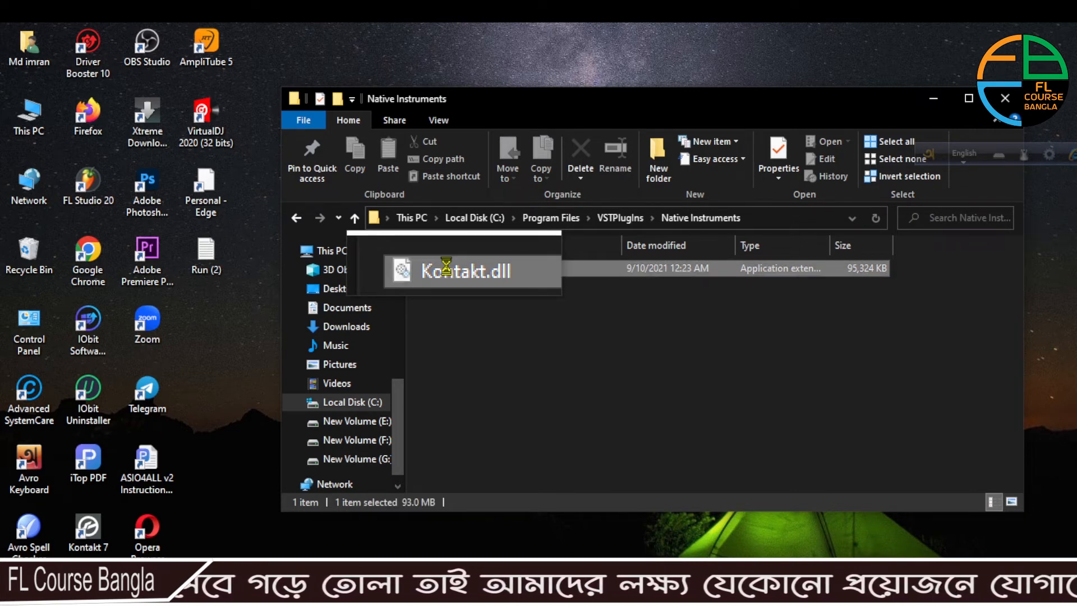
right_click(446, 267)
mouse_move(511, 471)
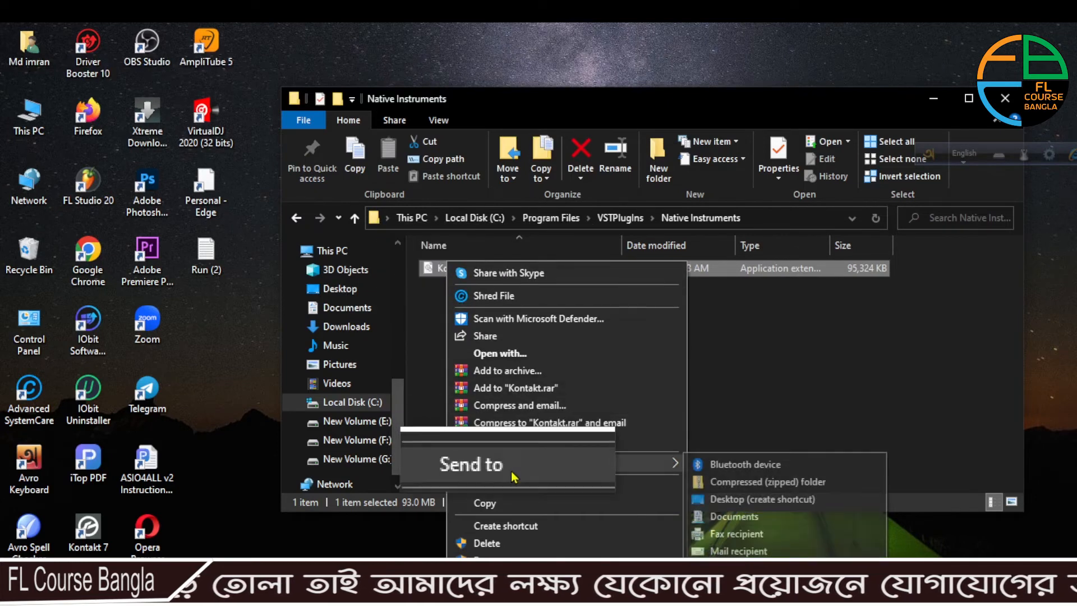
click(491, 505)
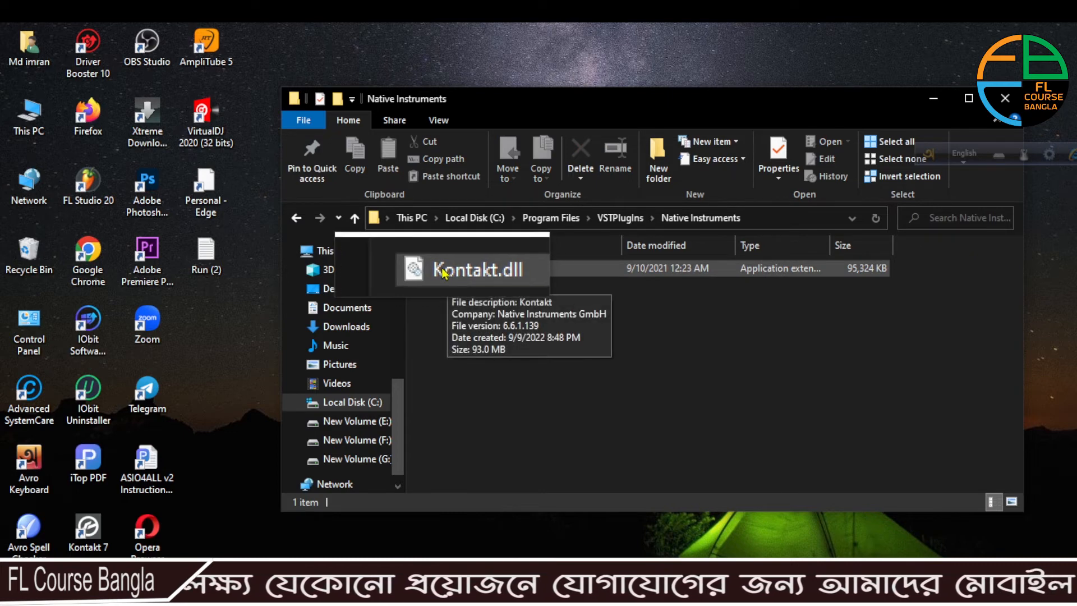
- Go back to Program Files and open the FL Studio 20 folder inside Image-Line
click(296, 219)
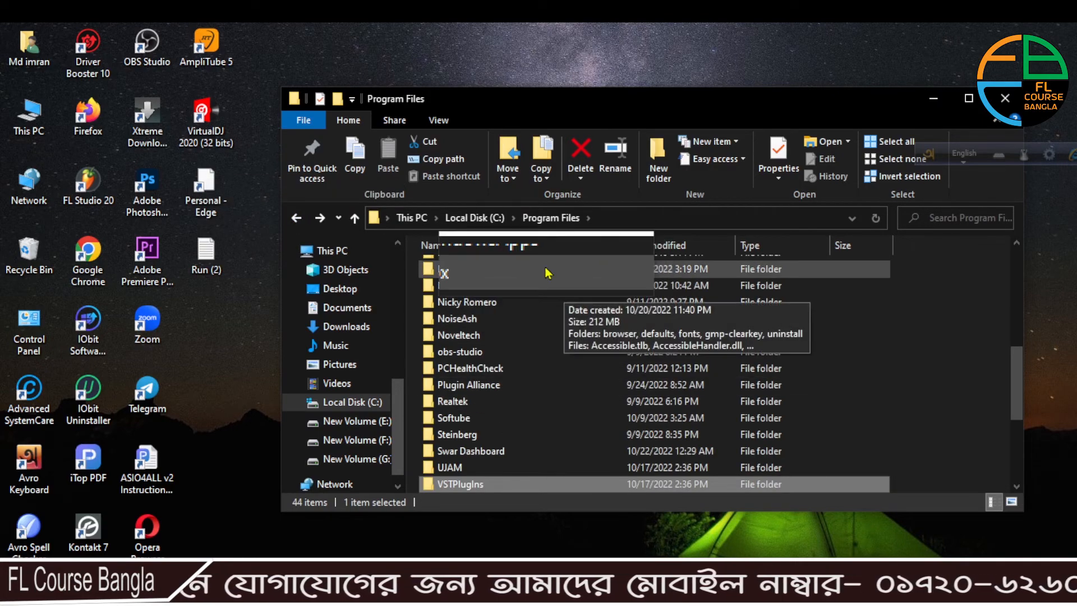
scroll(477, 297, up, 6)
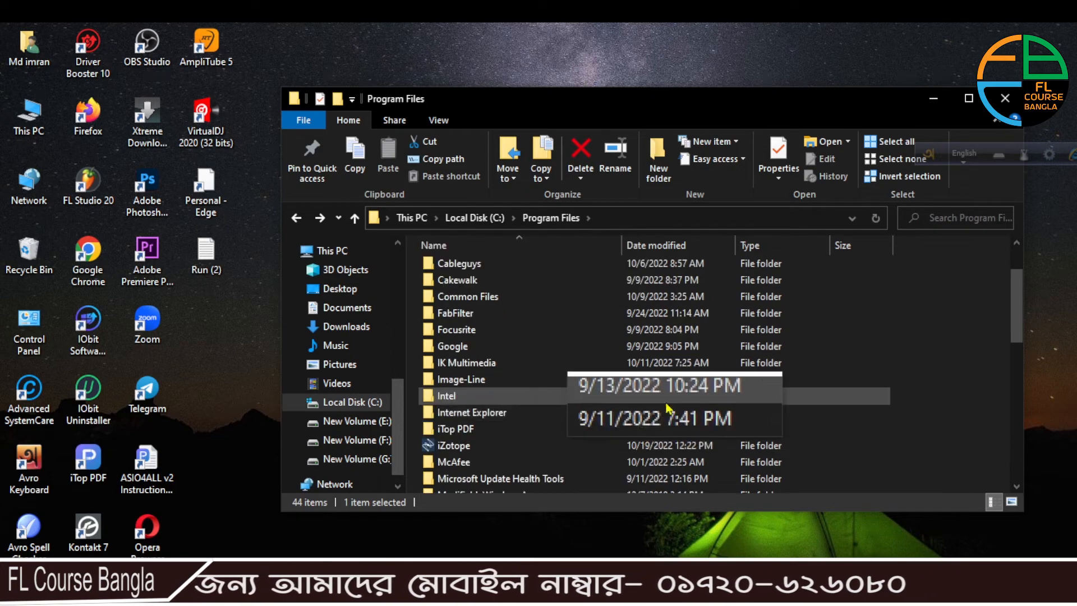
double_click(463, 386)
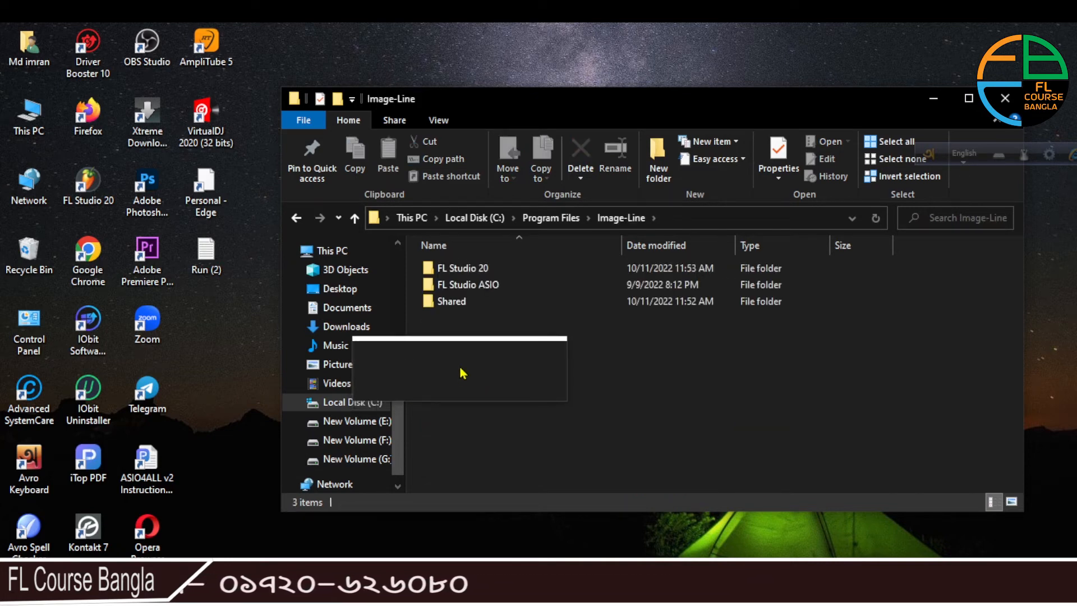
double_click(474, 274)
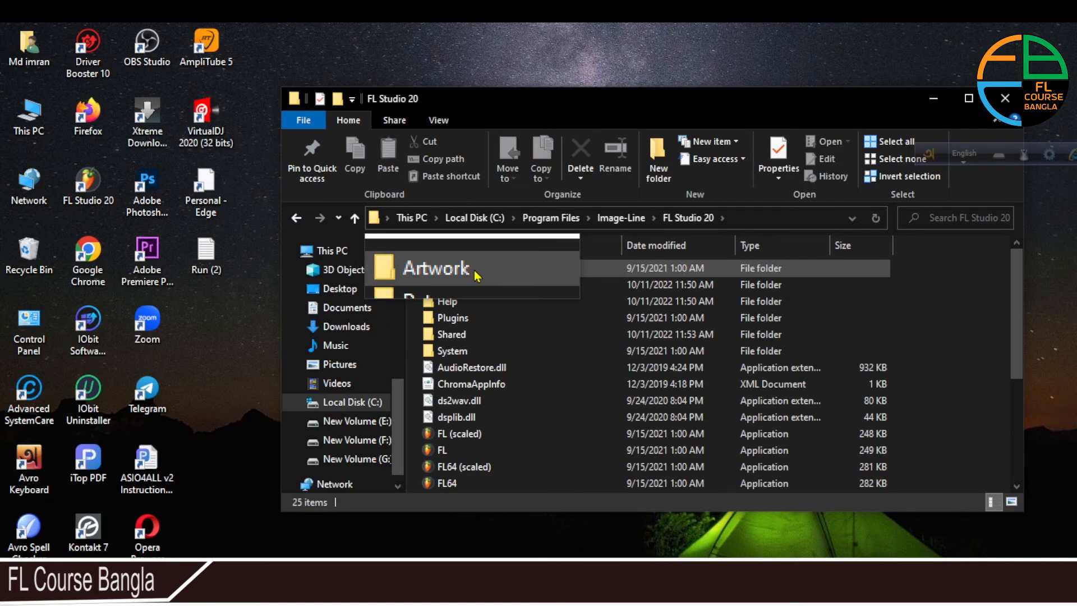
- Look through the FL Studio 20 folder and open its System\Plugin\VSTi subfolder
scroll(620, 428, down, 4)
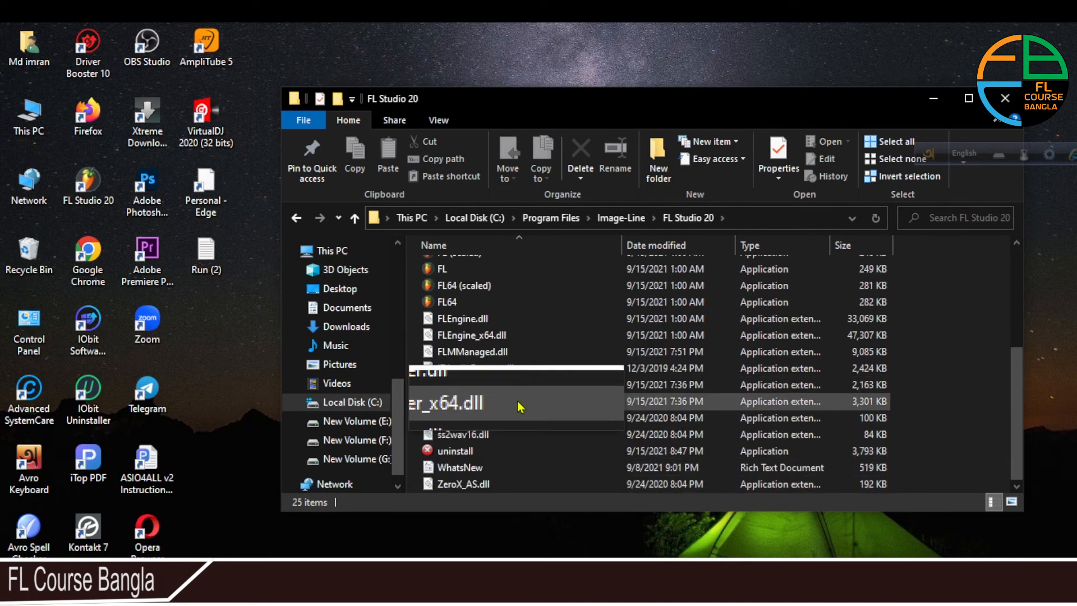
scroll(519, 405, up, 4)
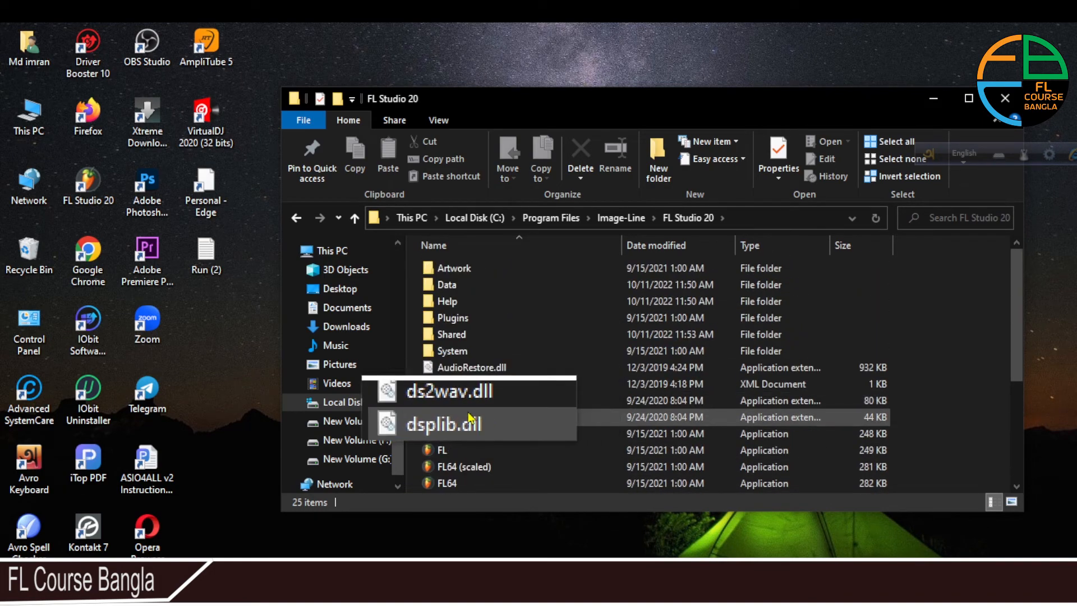
double_click(455, 353)
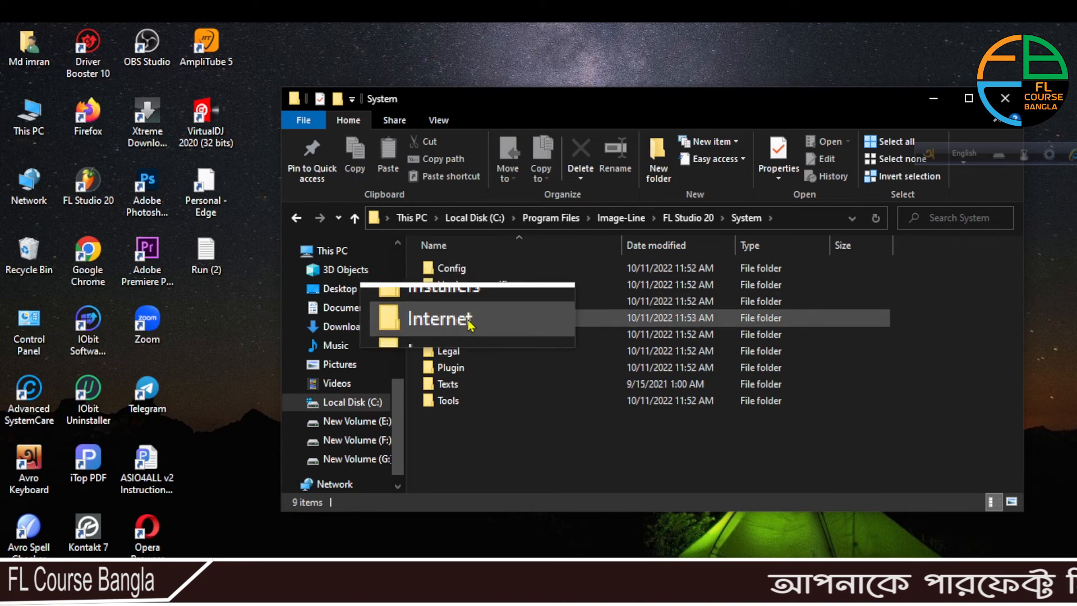
double_click(454, 369)
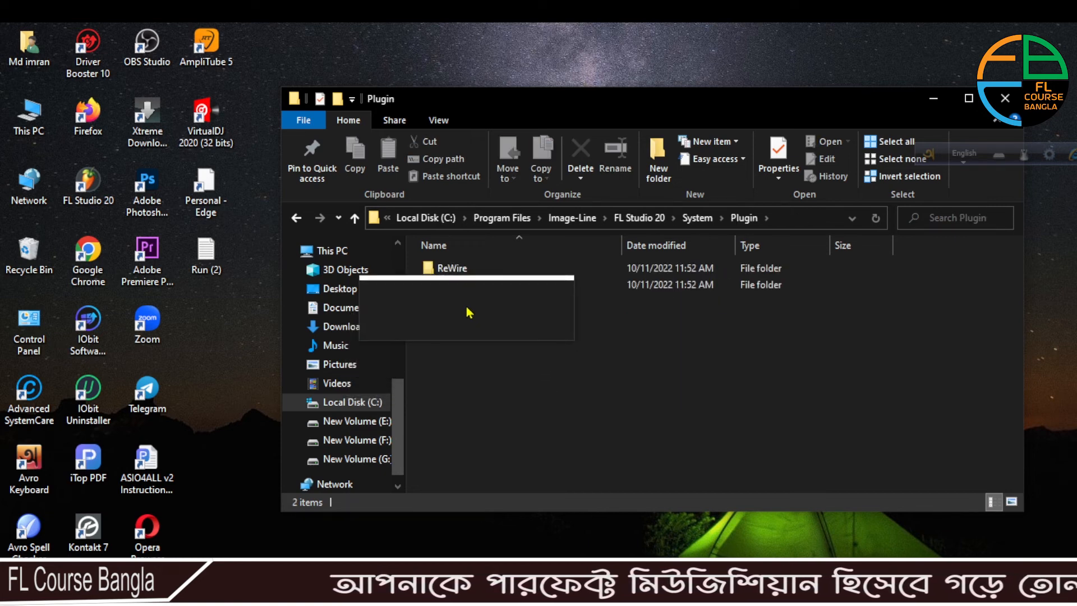
double_click(449, 285)
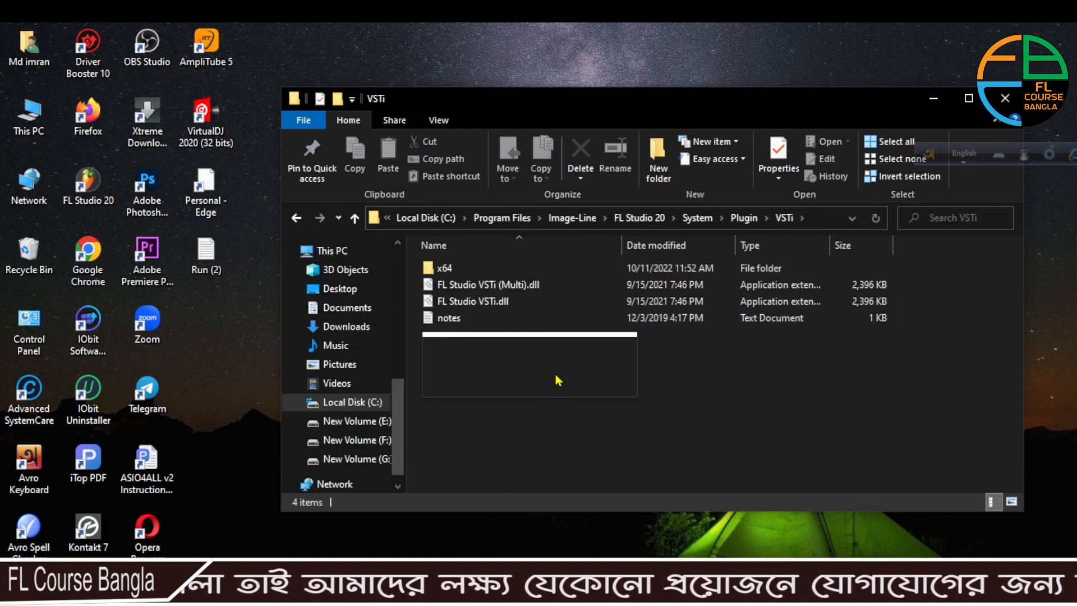
- Close the folder window, switch back to FL Studio, and view the plugins available to add, leaving the list without adding one
click(1005, 98)
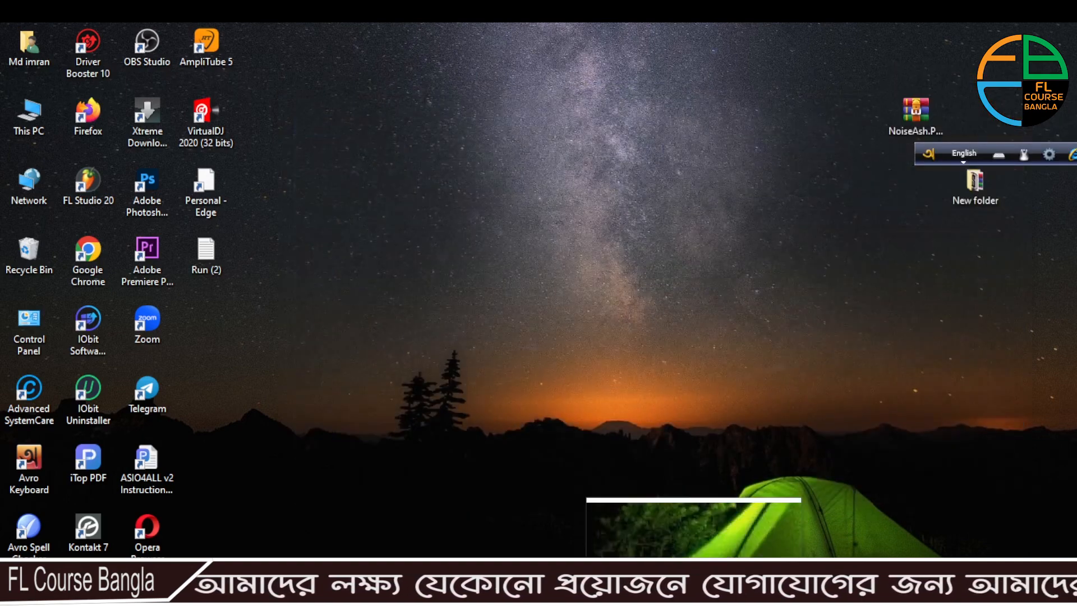
click(560, 602)
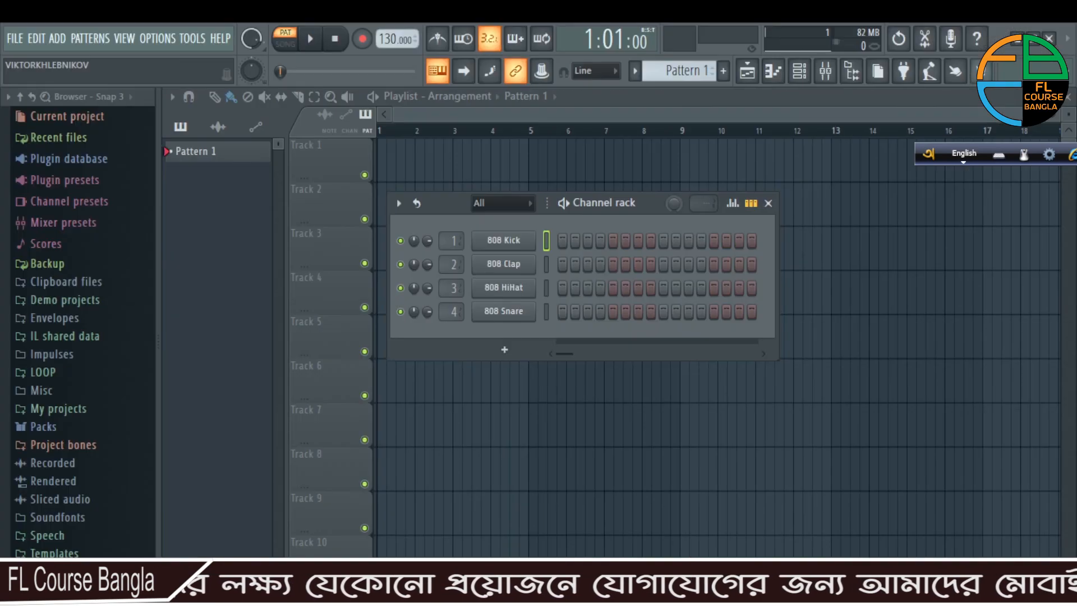
click(463, 348)
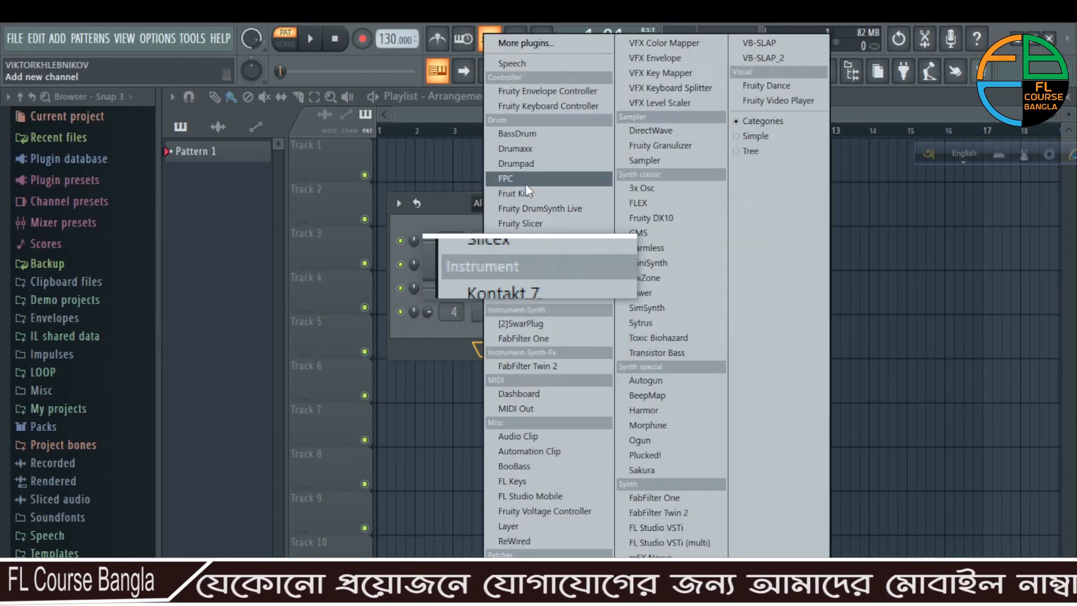
click(57, 38)
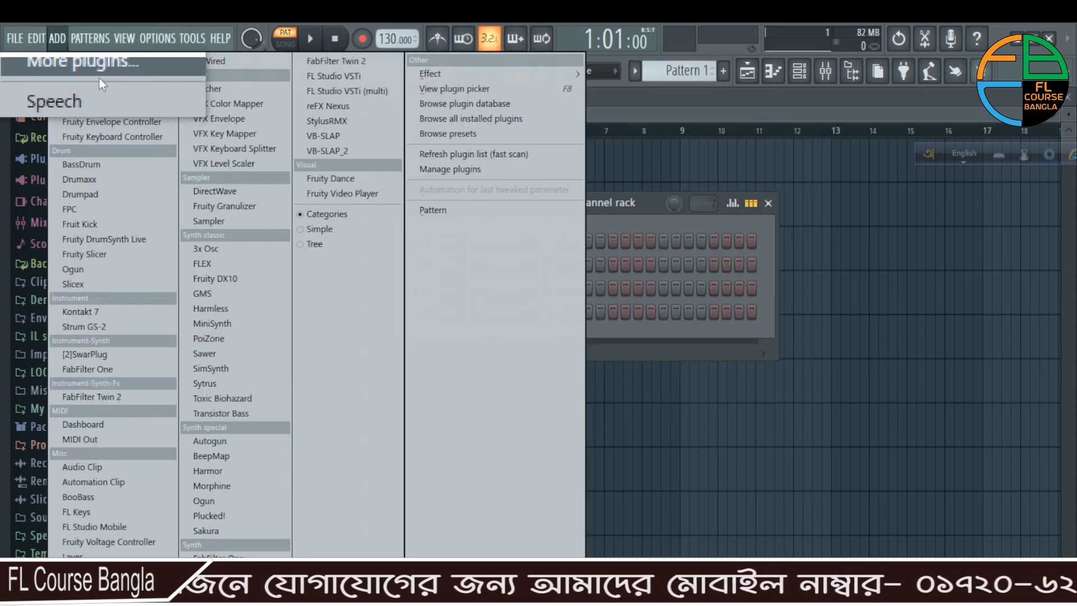
click(1010, 235)
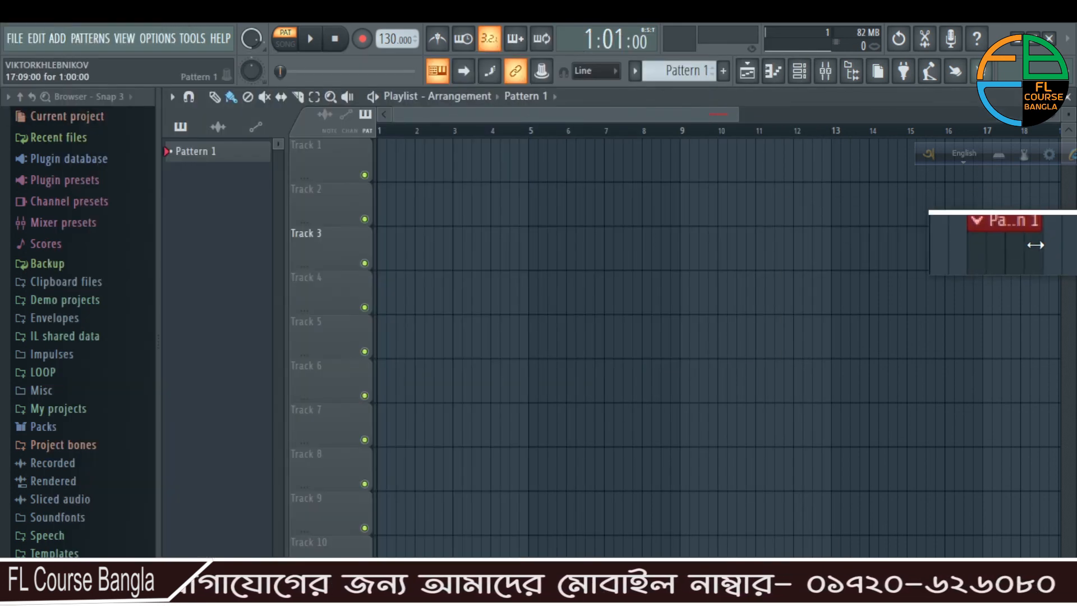
right_click(1035, 245)
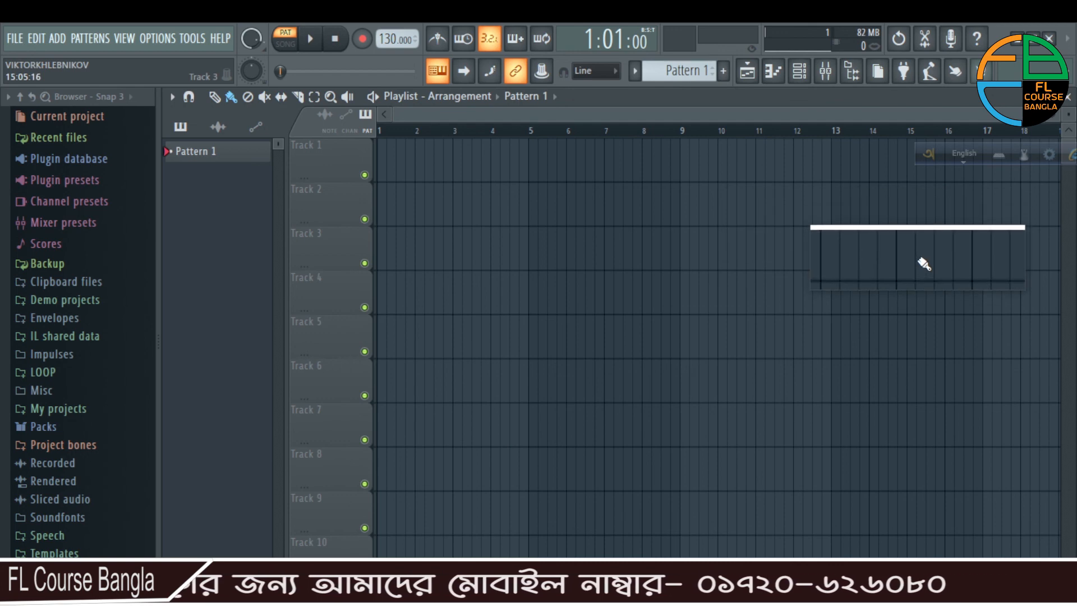